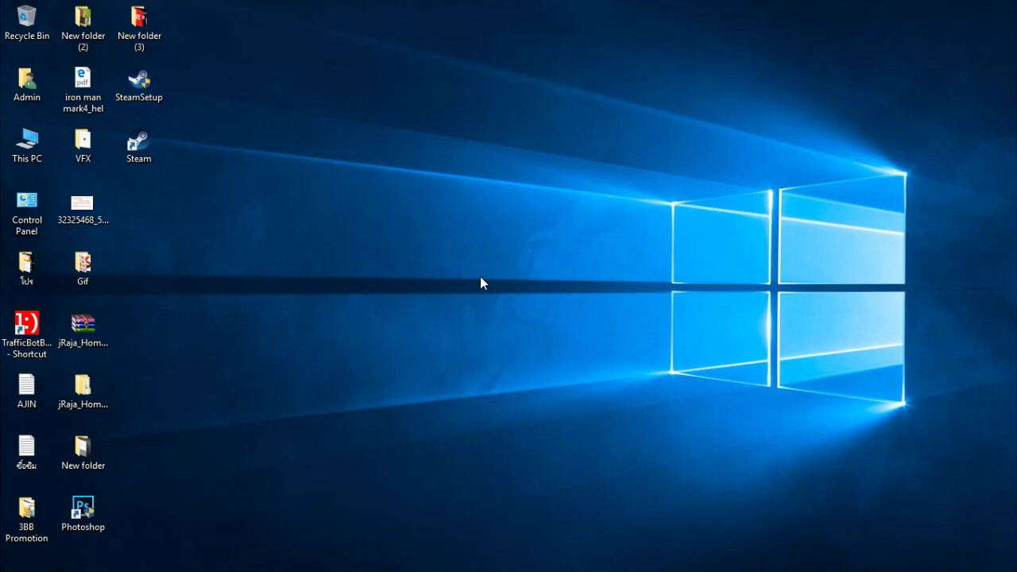
Open Google Chrome and search Google for "stream".
mouse_move(89, 565)
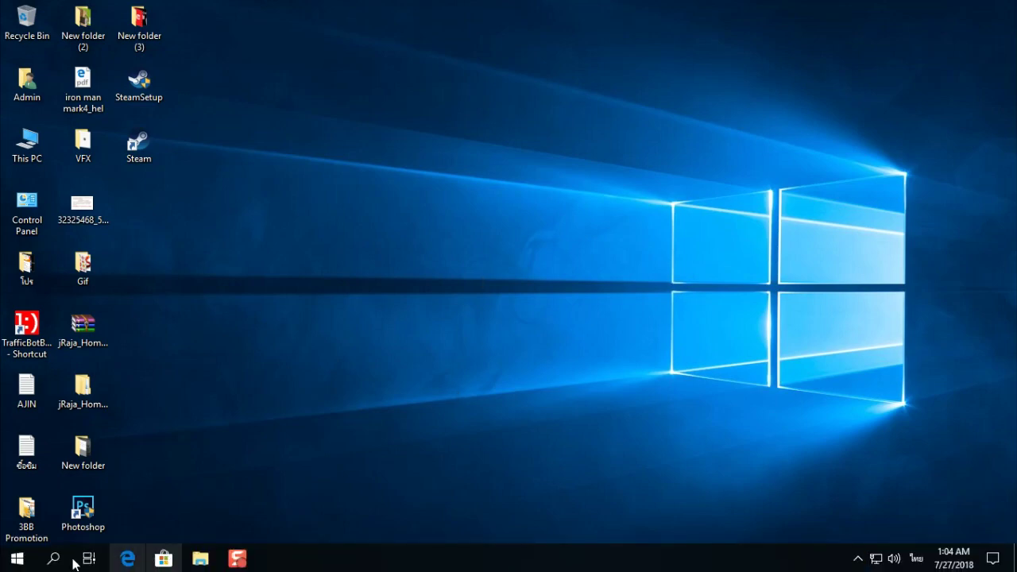
click(30, 556)
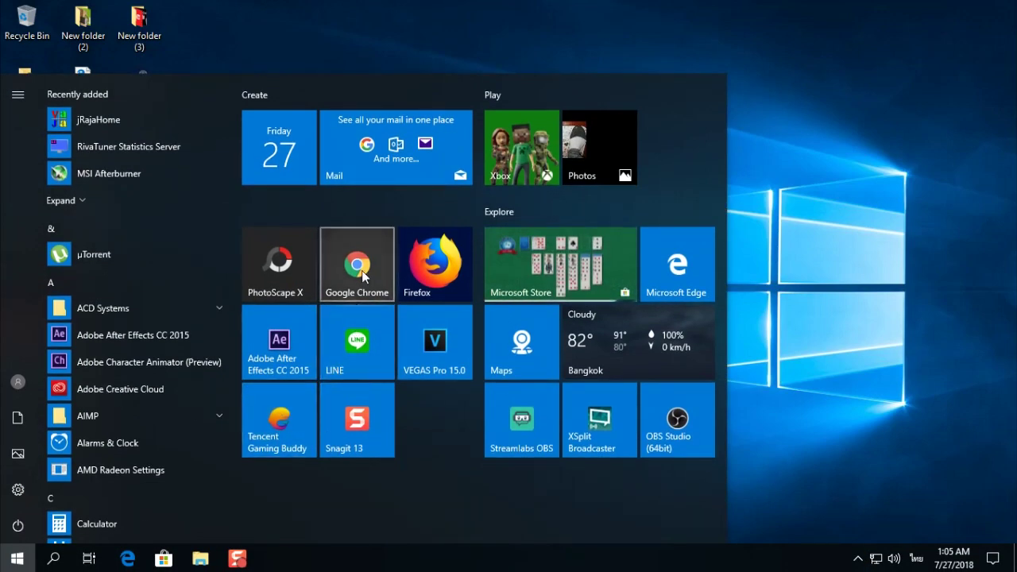
click(362, 264)
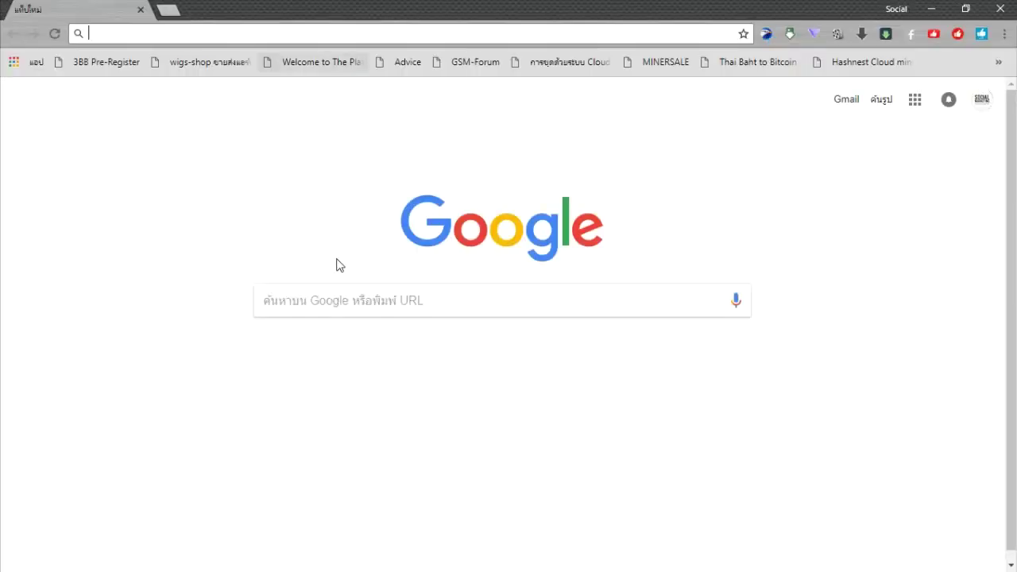
click(333, 295)
text(หพ)
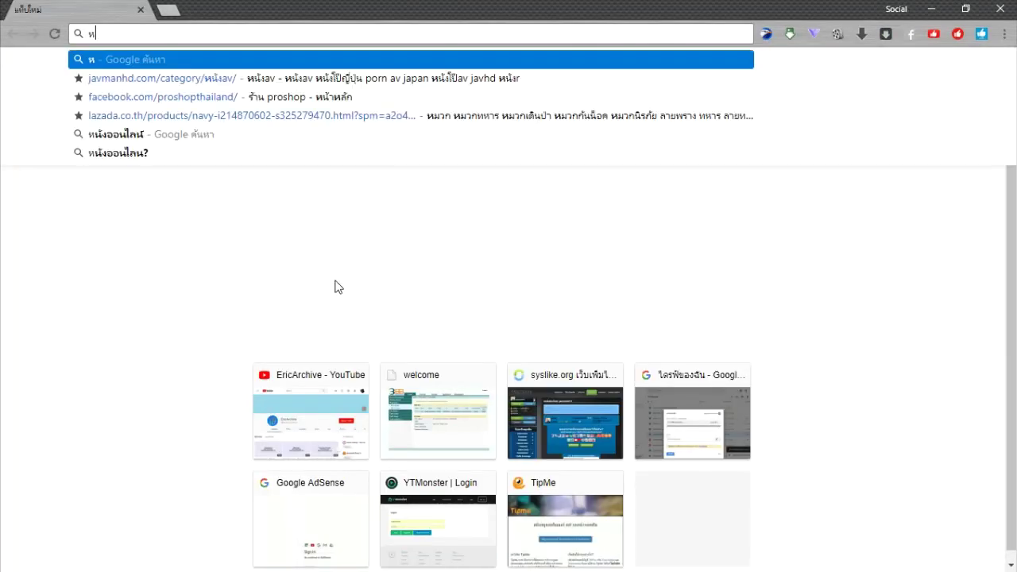
key(BackSpace)
key(BackSpace)
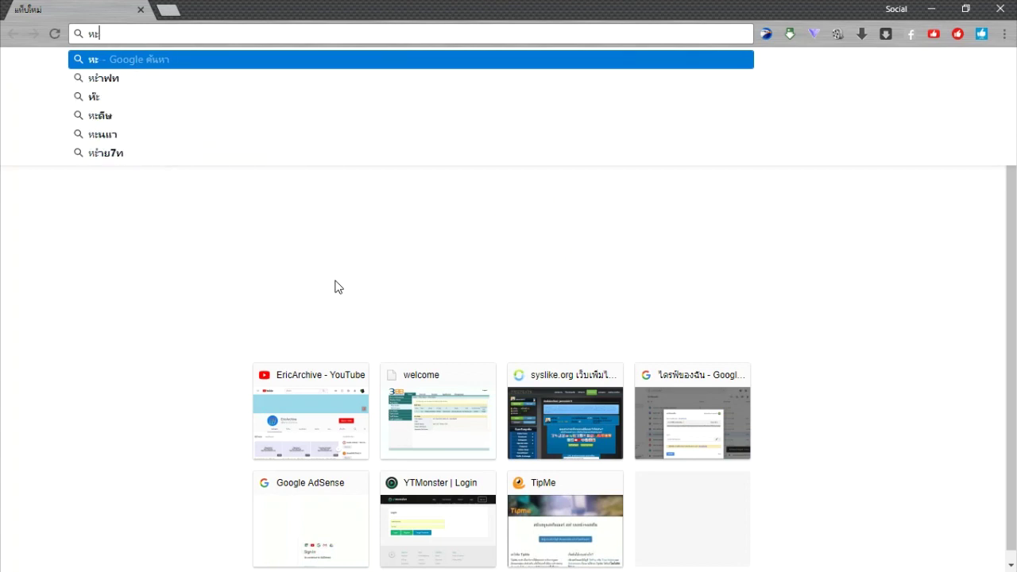
text(s)
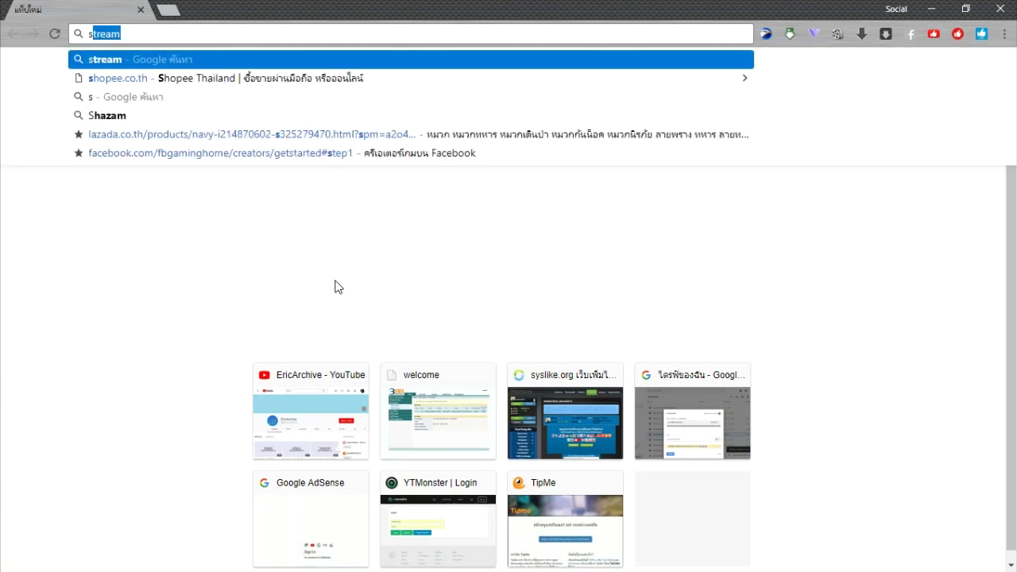
text(tream)
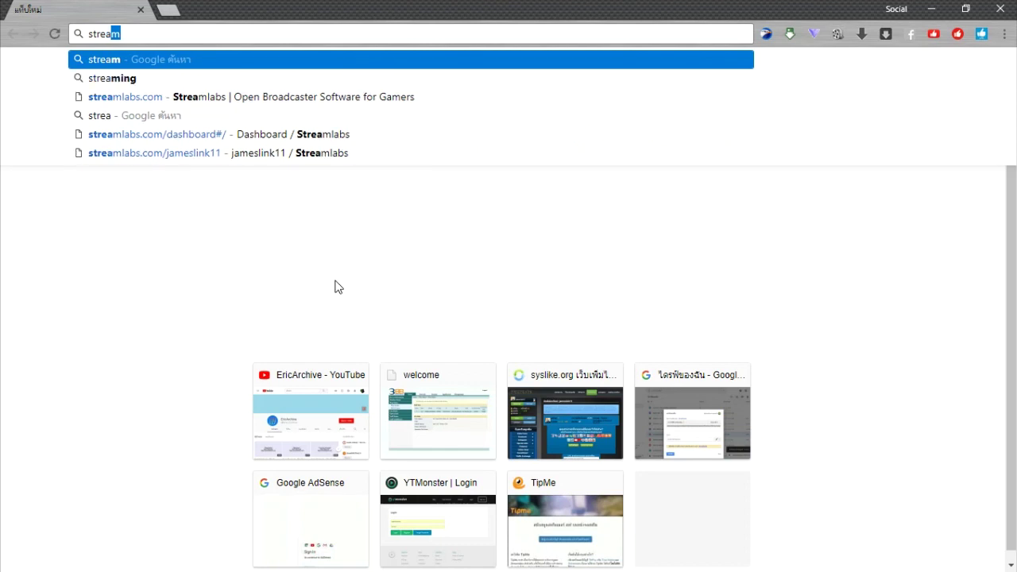
key(Return)
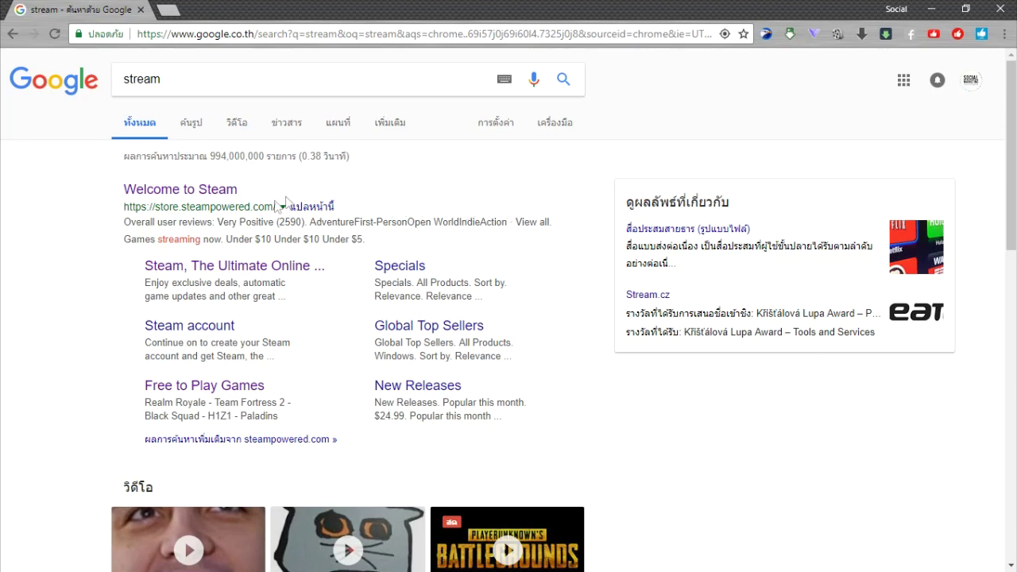
Open the Steam store website from the search results and request the Steam installer download from its install page.
click(222, 194)
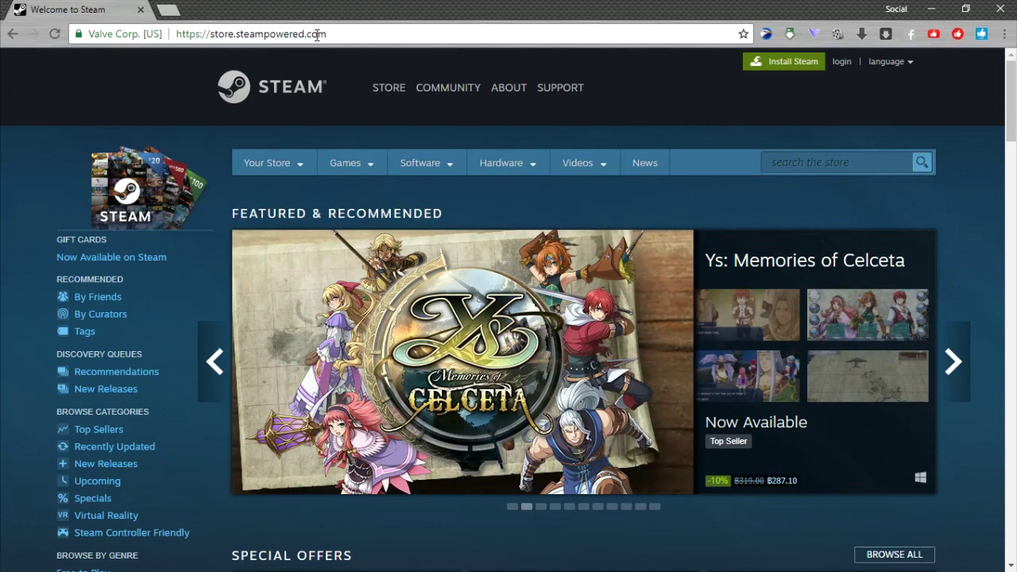
mouse_move(469, 61)
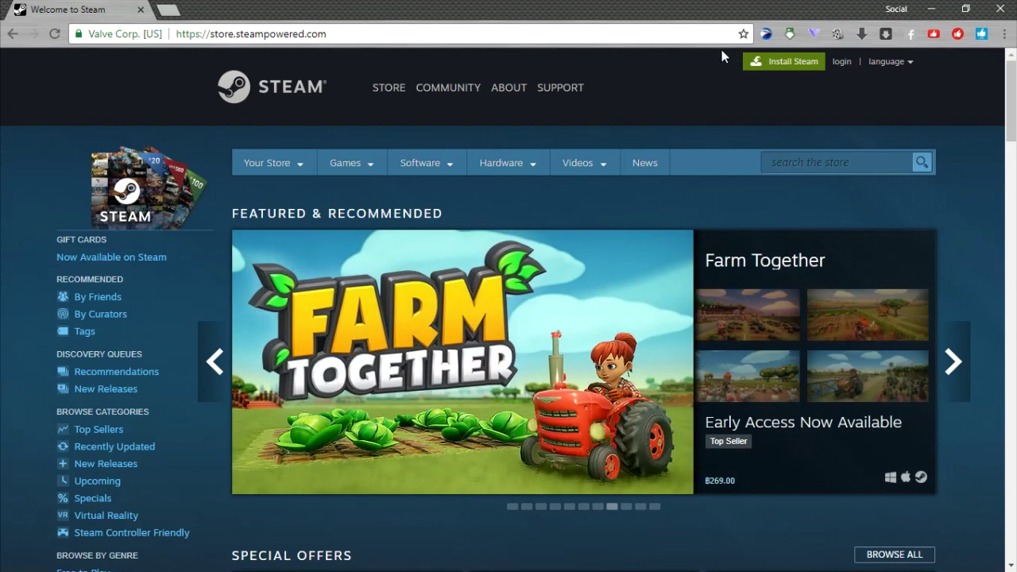
click(784, 63)
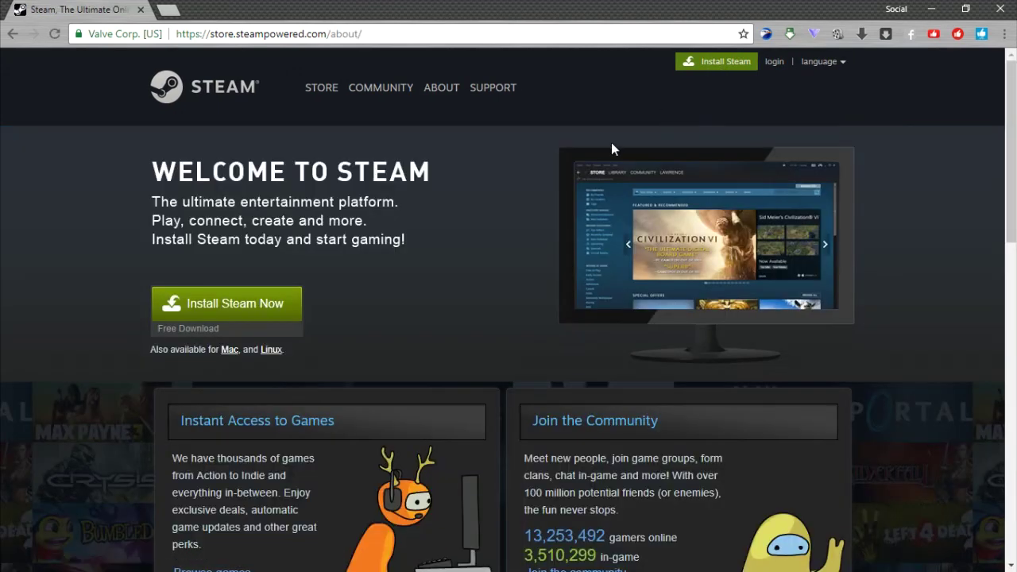
click(207, 309)
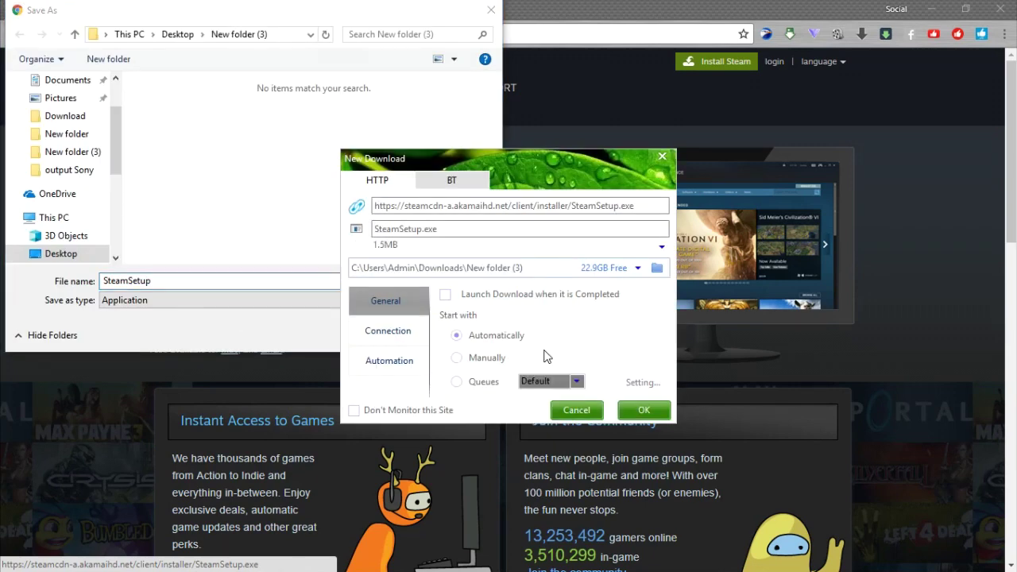
Set the download location of SteamSetup.exe to the Desktop folder and start the download.
click(637, 268)
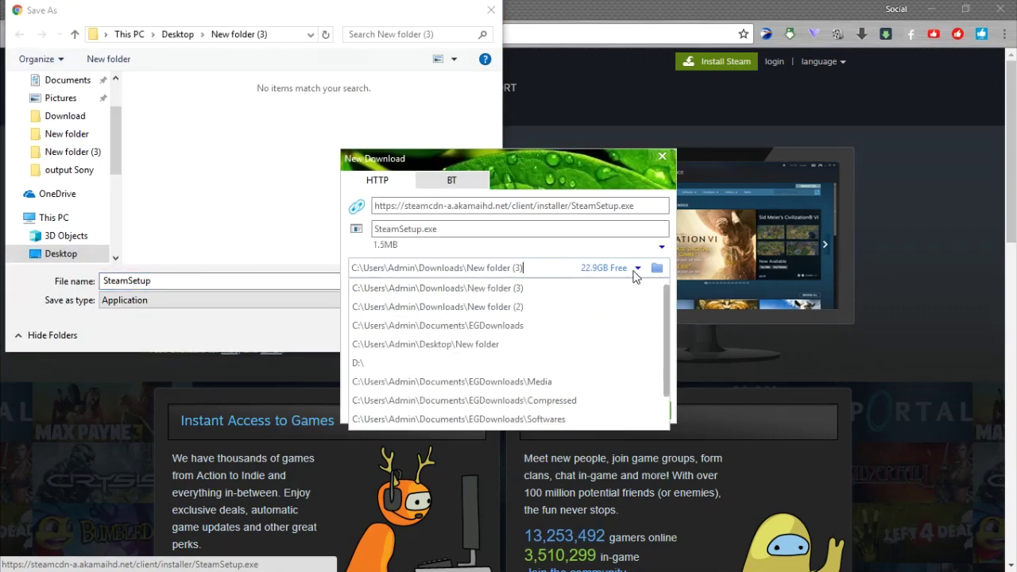
click(657, 267)
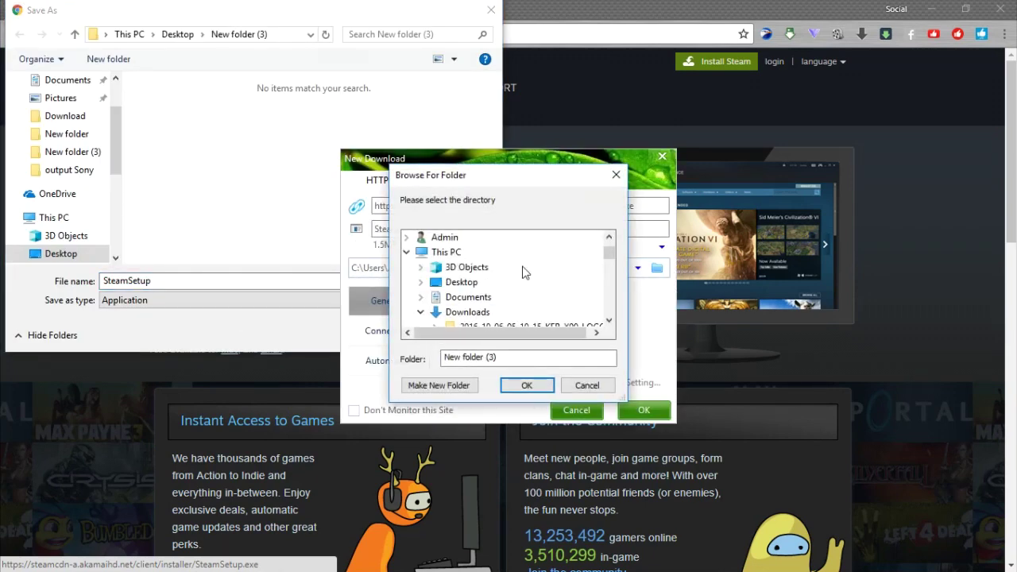
click(461, 282)
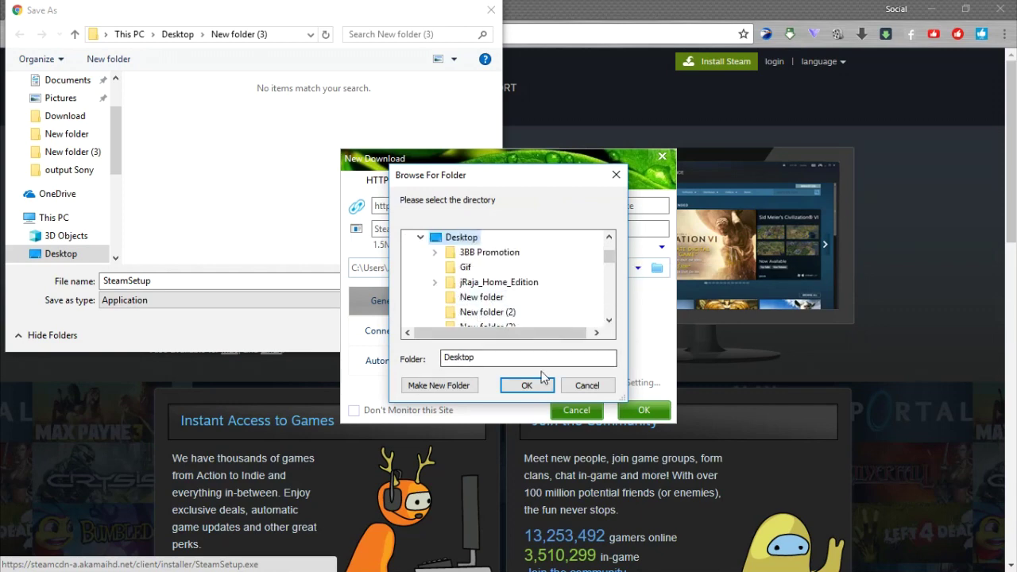
click(528, 385)
key(Return)
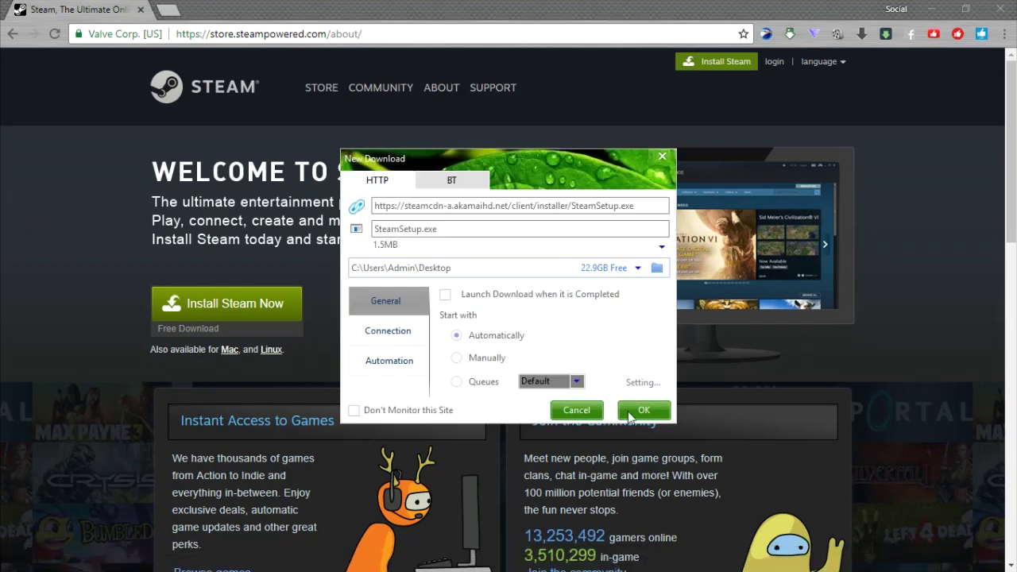
click(644, 414)
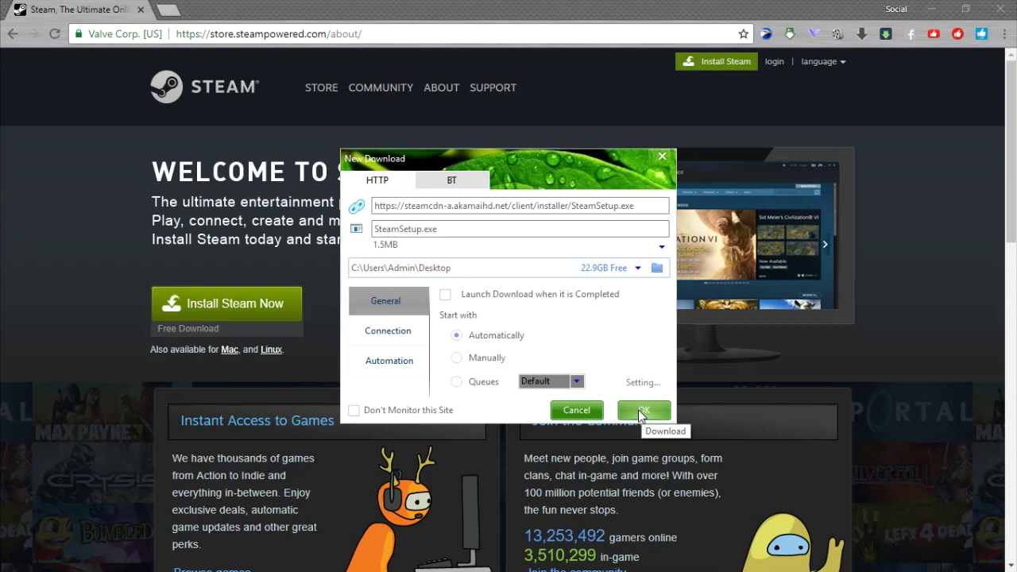
click(642, 412)
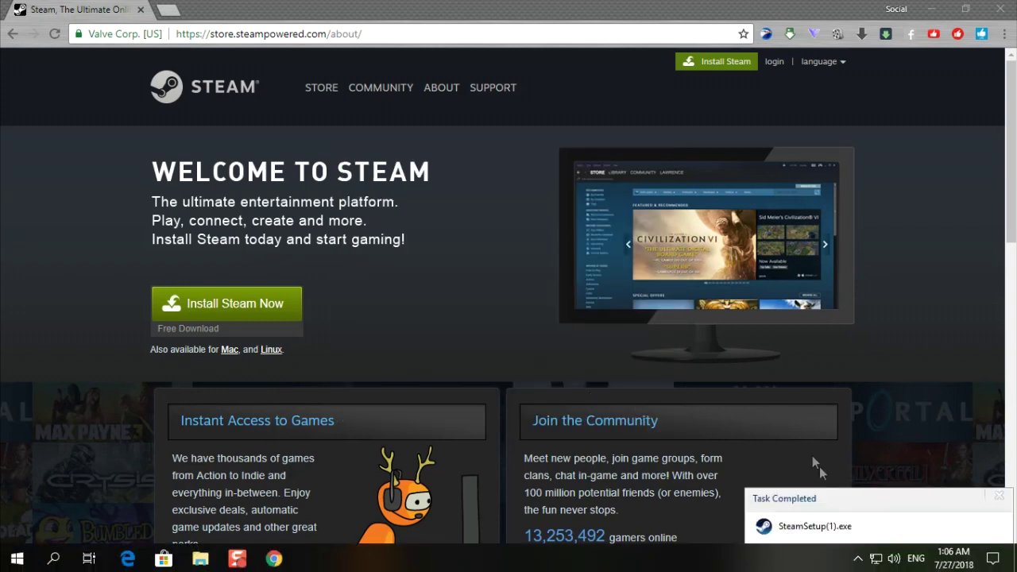
Minimize the browser and delete the duplicate SteamSetup(1) file from the desktop.
click(945, 7)
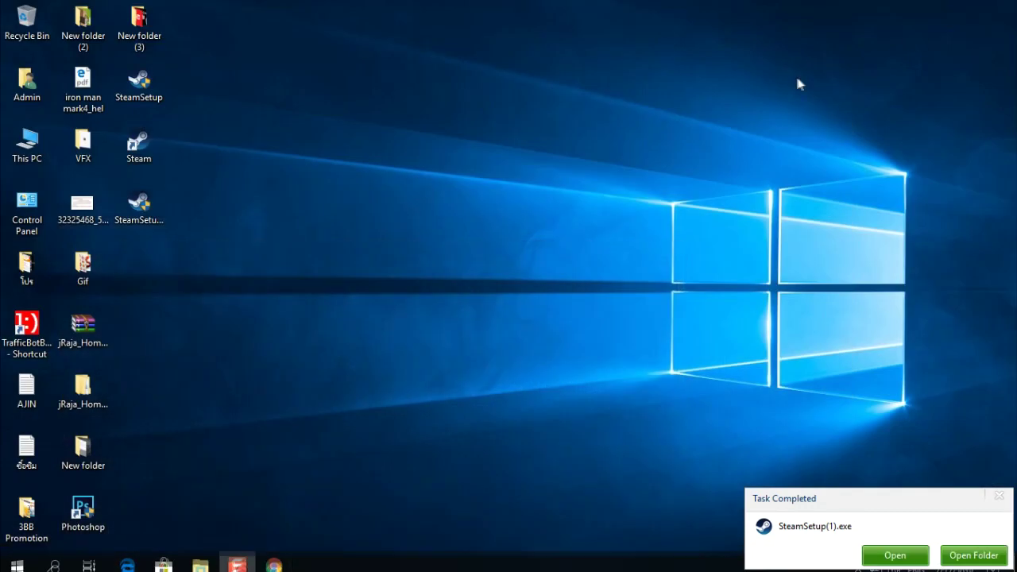
click(143, 91)
click(156, 212)
right_click(157, 222)
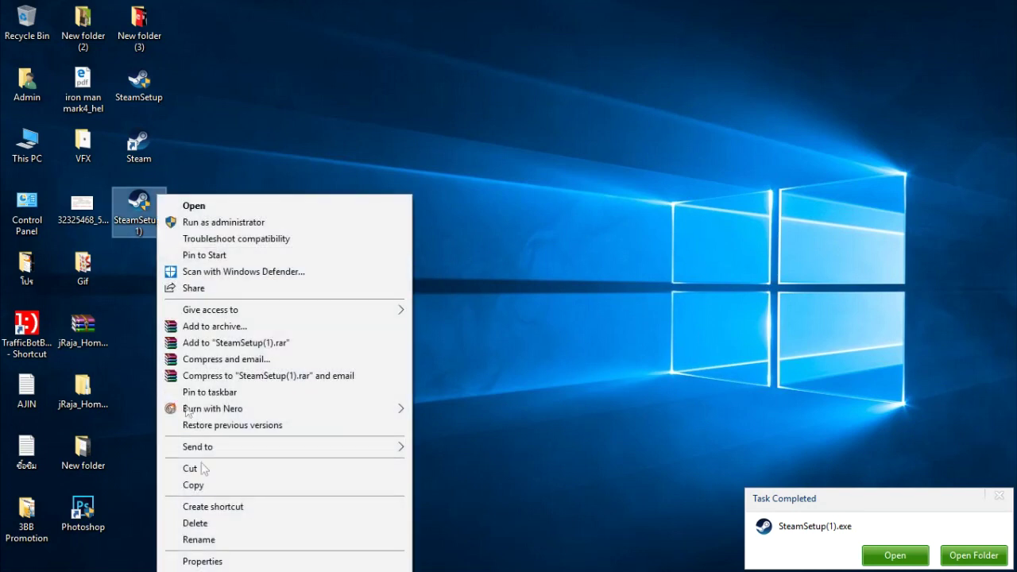
click(215, 523)
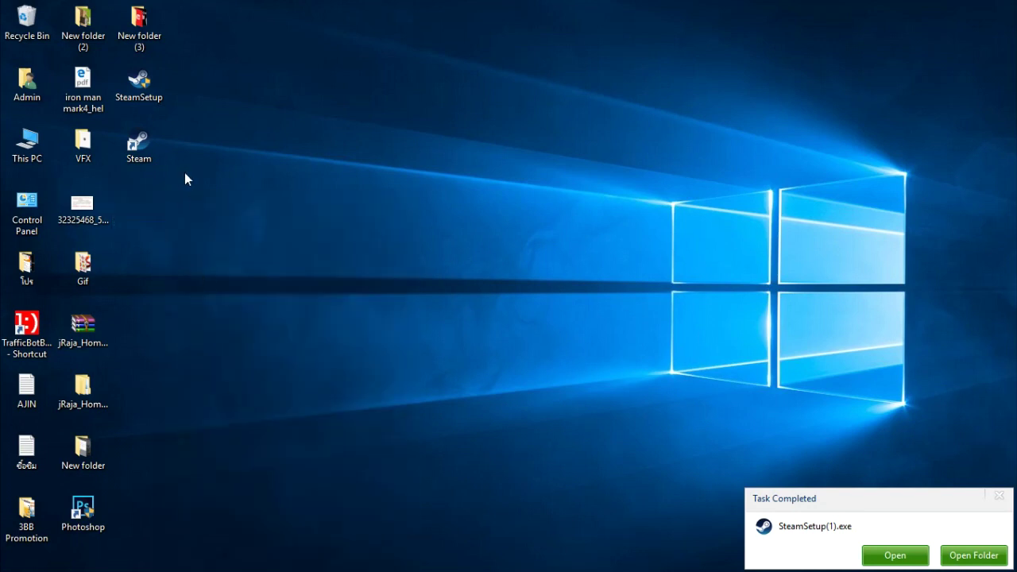
Run SteamSetup from the desktop and proceed with English as the language to the install location page.
click(138, 84)
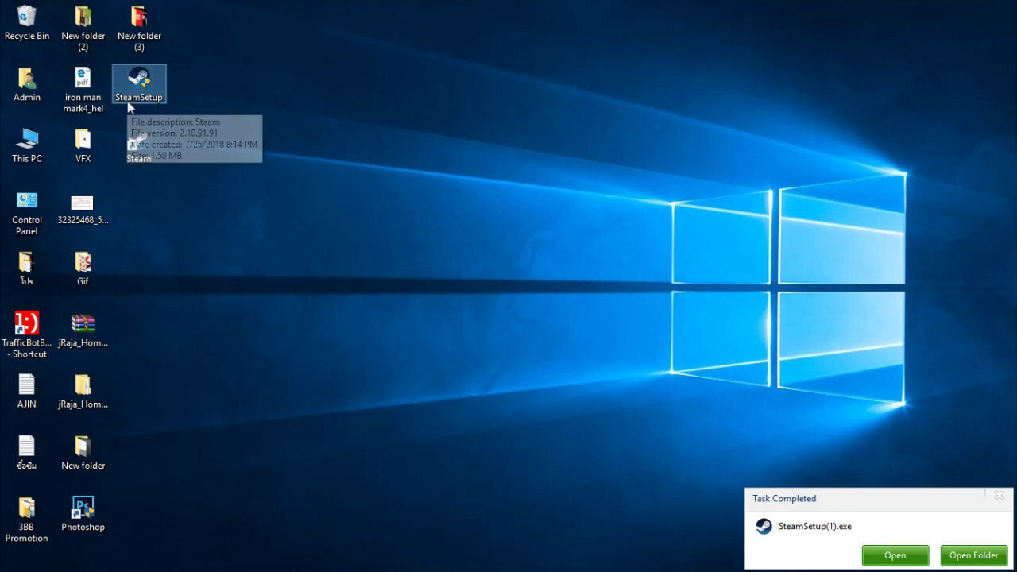
double_click(137, 89)
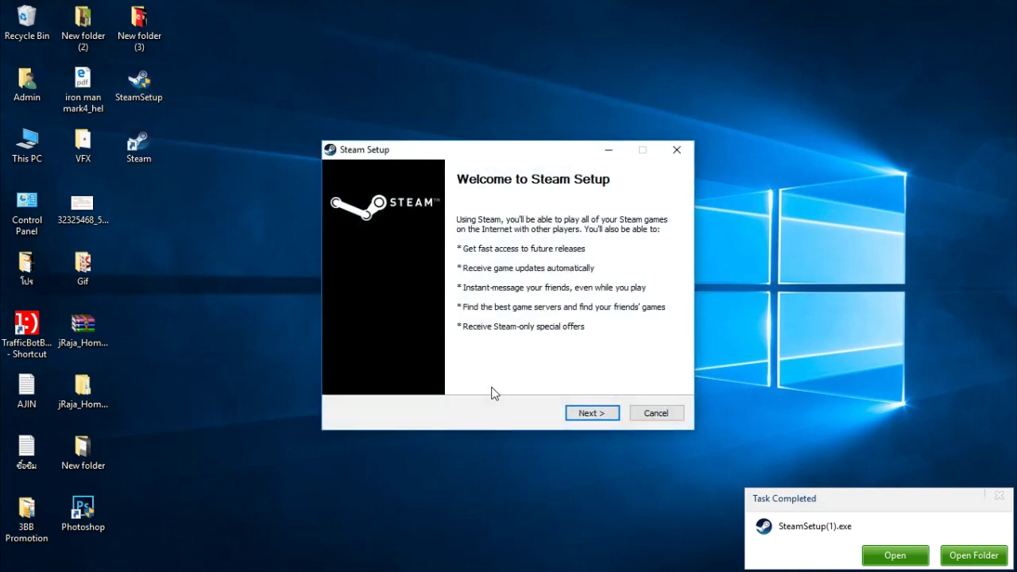
click(595, 421)
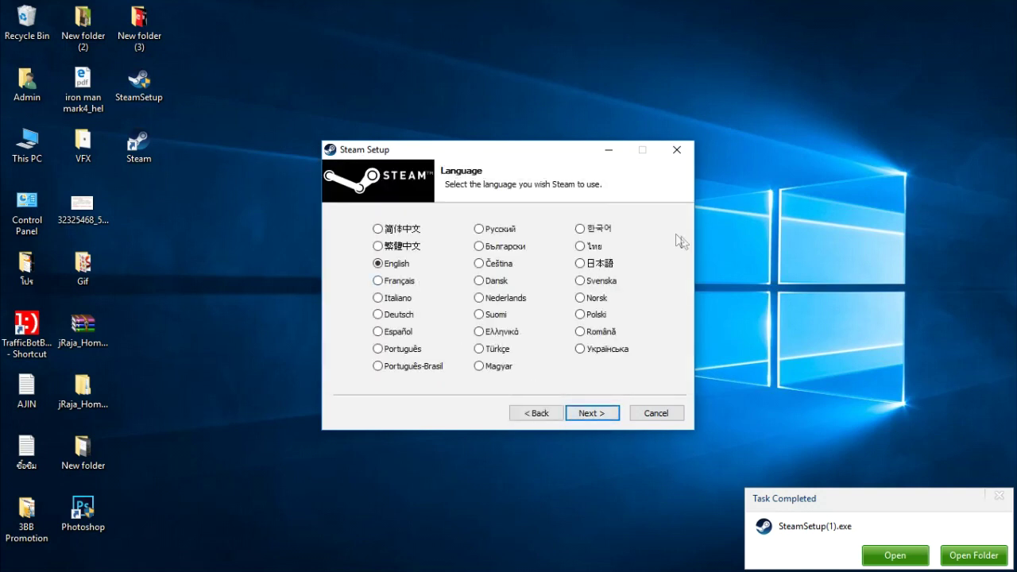
click(999, 495)
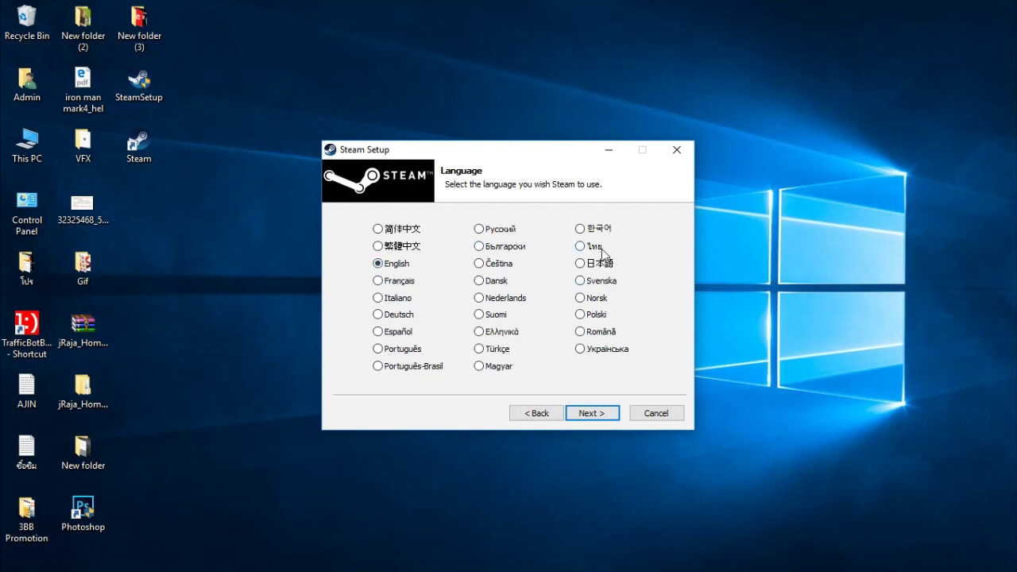
click(584, 413)
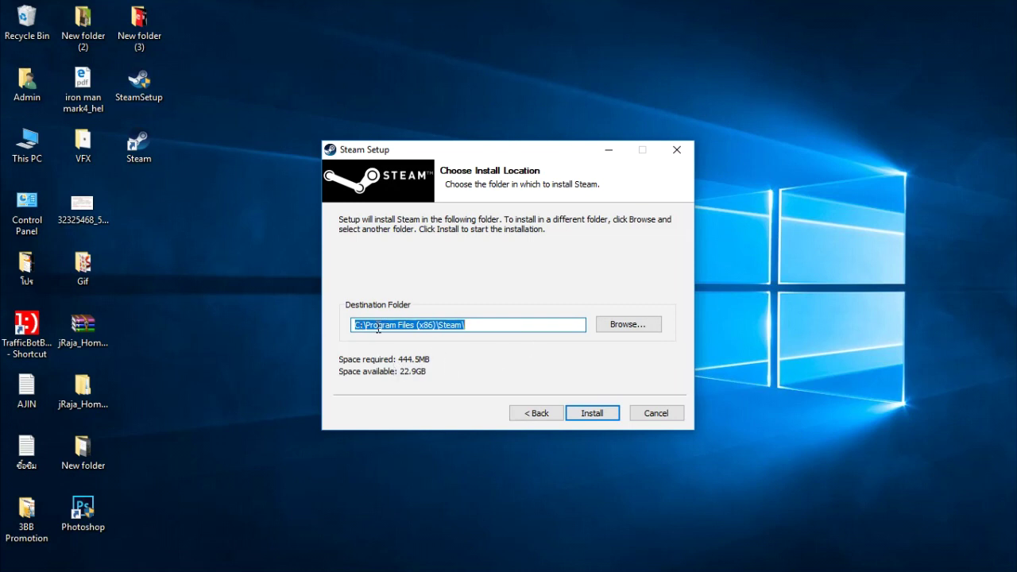
Highlight the drive letter in the destination folder path, and cancel the Steam setup.
drag(358, 324, 363, 322)
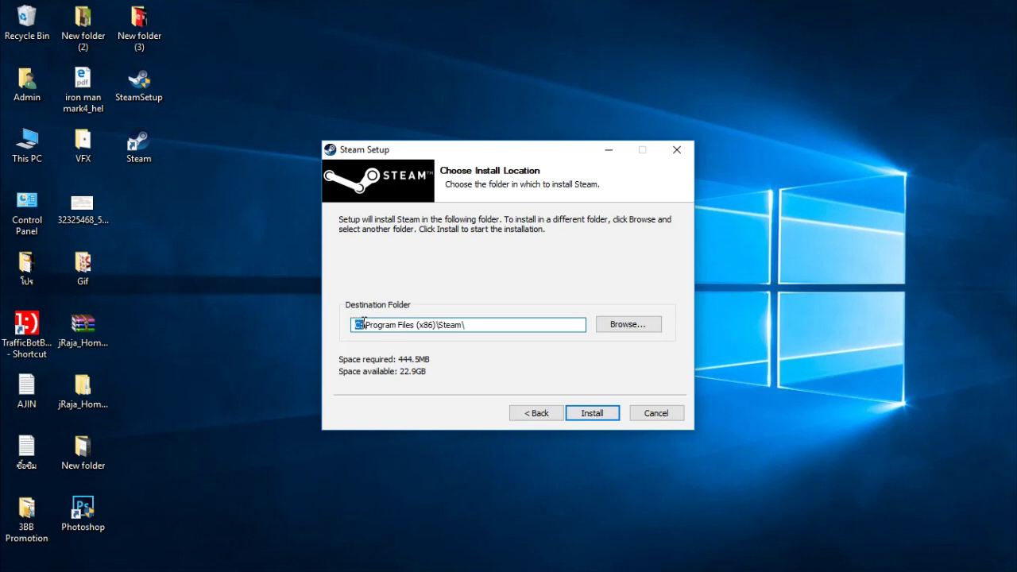
click(357, 330)
drag(356, 331, 358, 327)
click(647, 413)
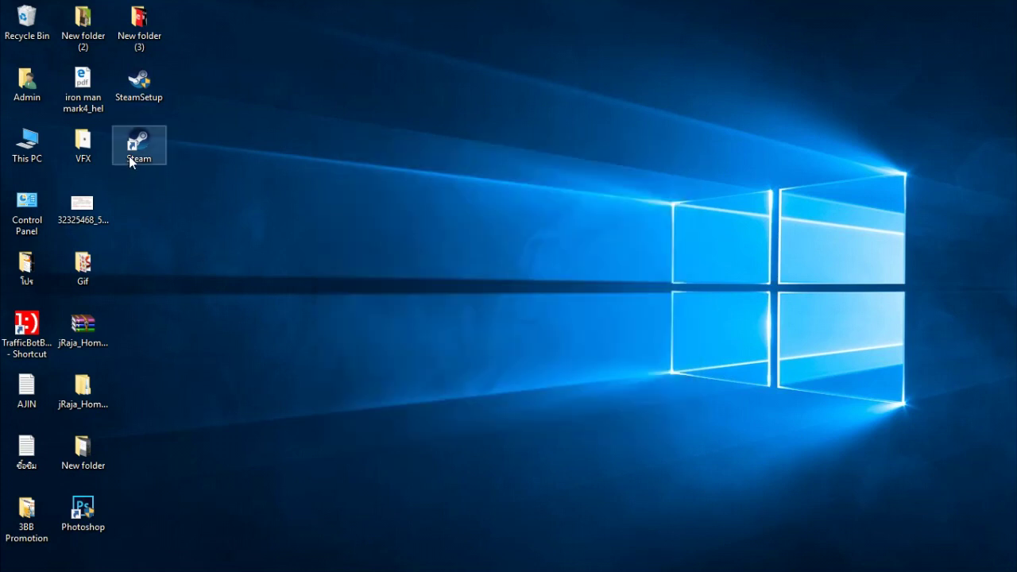
Launch Steam from its desktop shortcut and open the form for creating a new account.
click(131, 158)
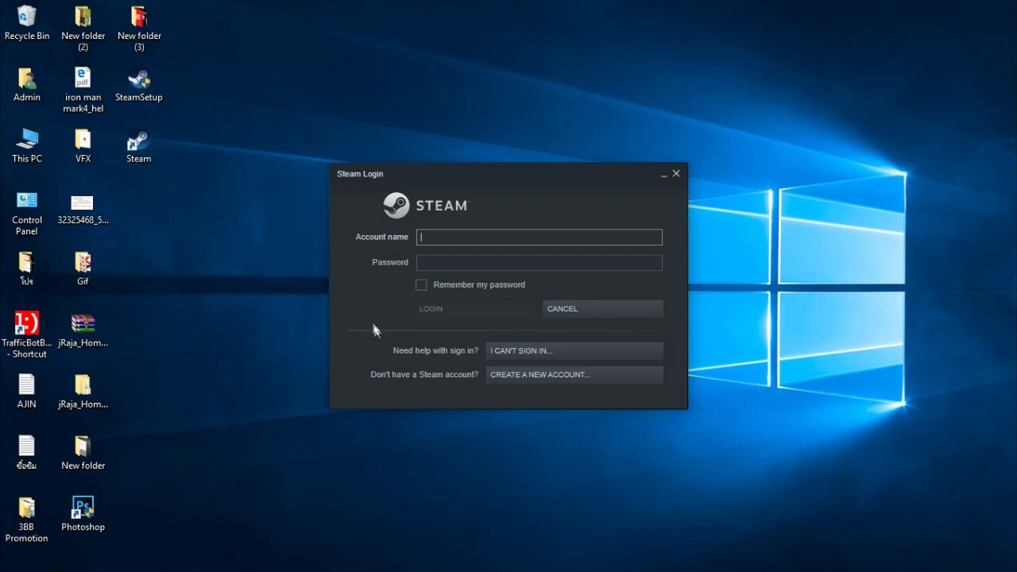
click(501, 376)
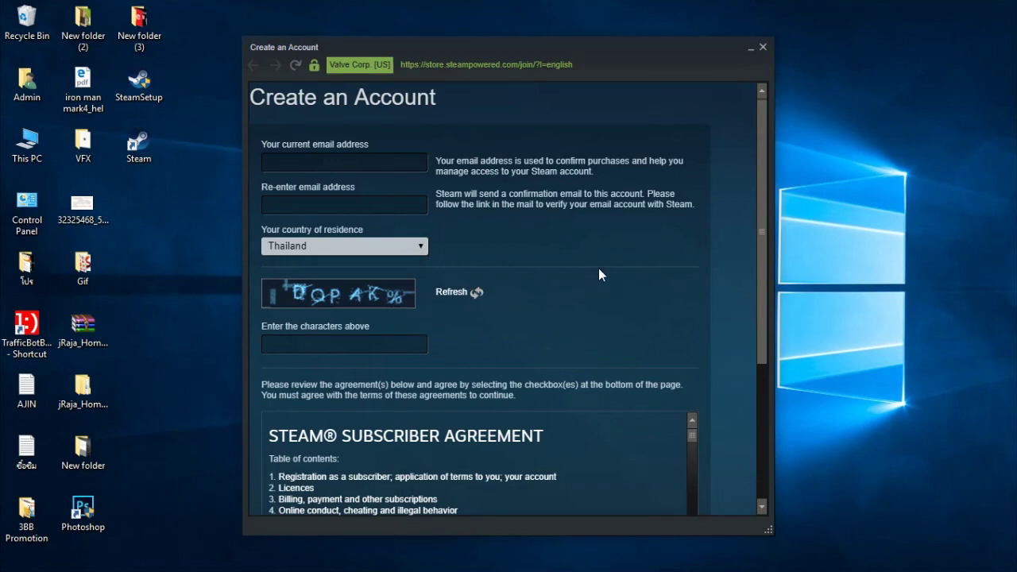
scroll(703, 261, down, 3)
scroll(707, 260, up, 2)
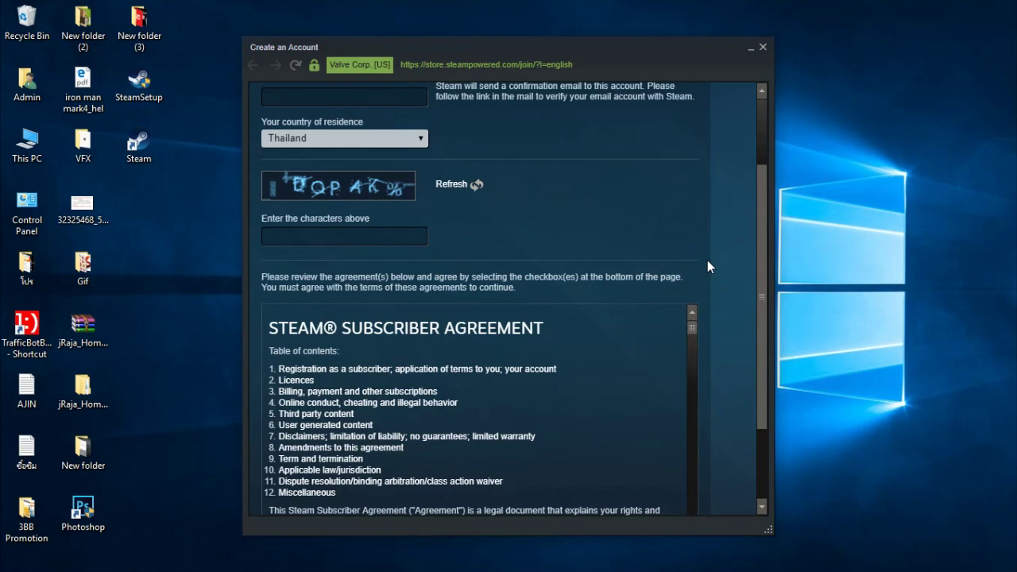
scroll(707, 260, up, 2)
Examine the current email address and re-enter email address fields of the account form.
click(305, 163)
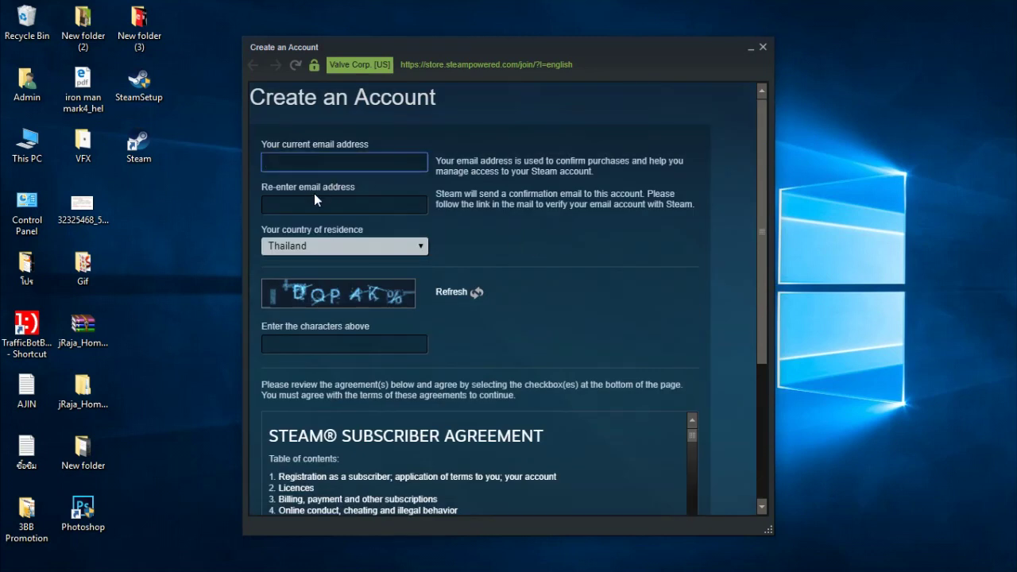
click(283, 206)
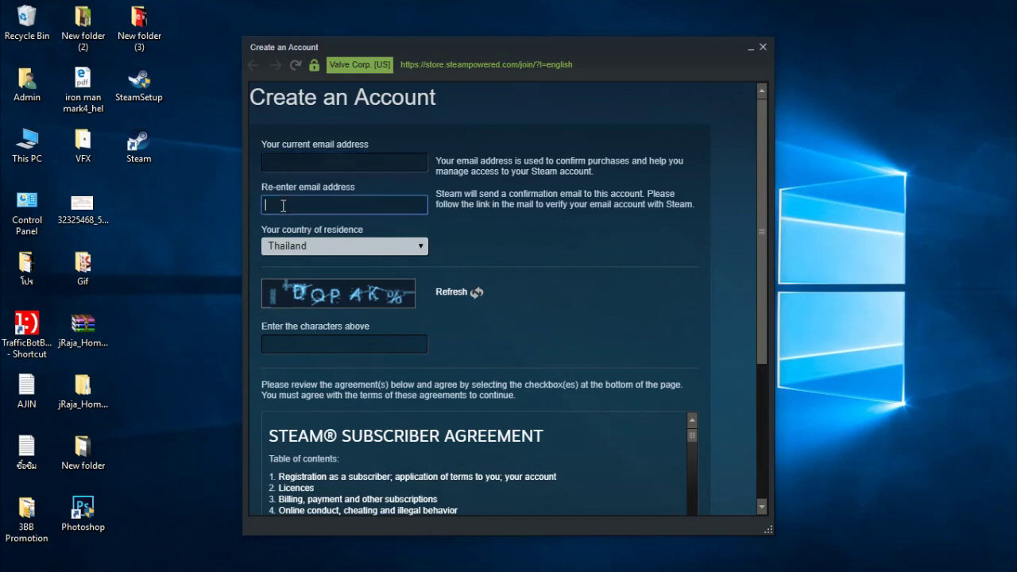
click(283, 165)
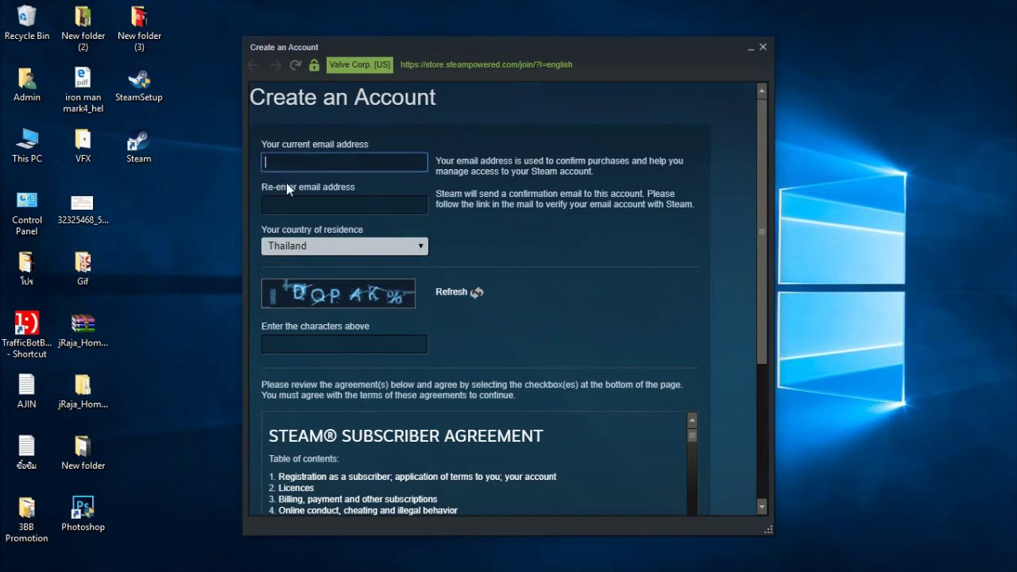
click(286, 202)
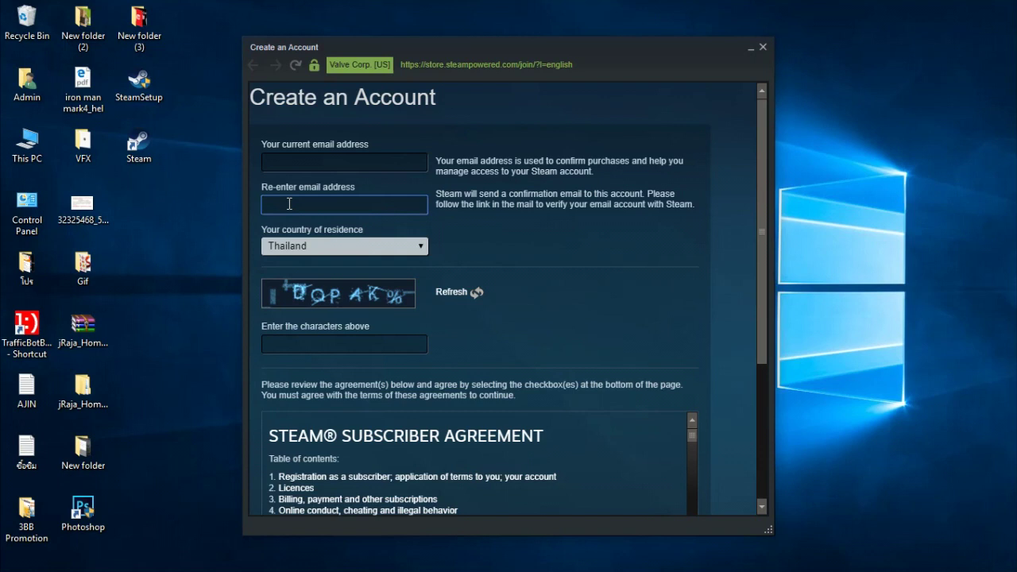
Examine the email address fields and the country of residence choice in the account form.
click(295, 160)
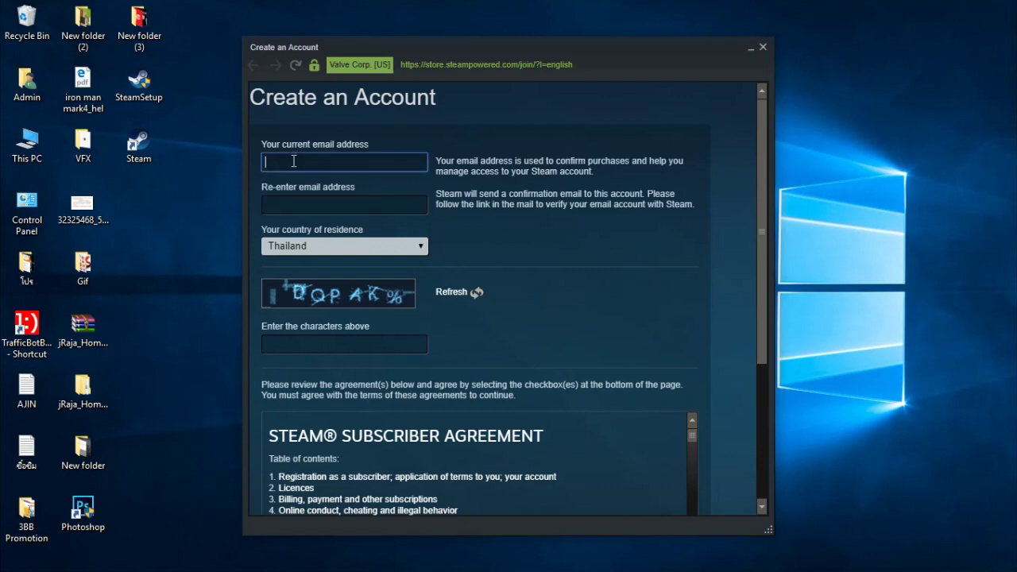
click(298, 204)
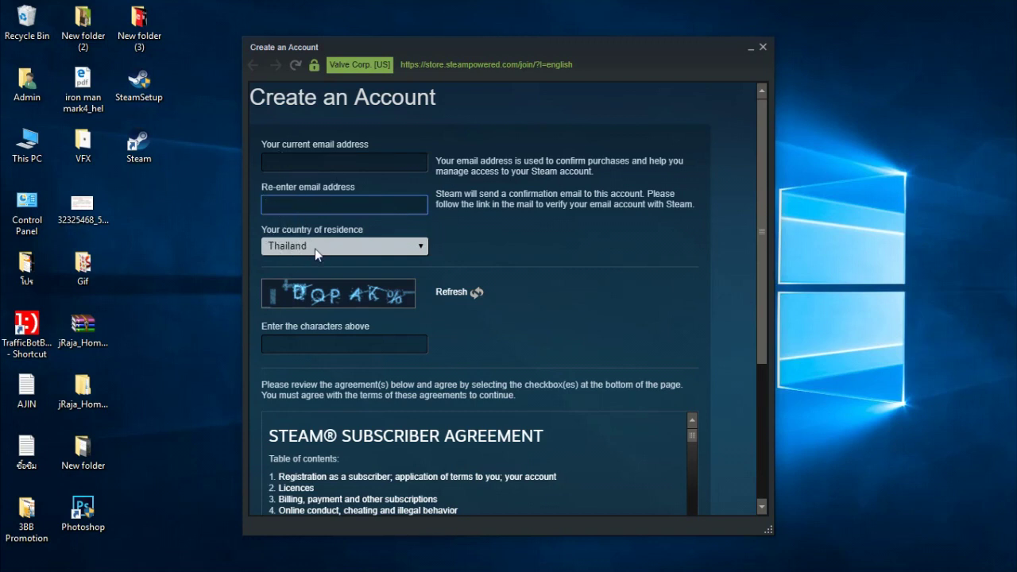
click(290, 249)
click(541, 241)
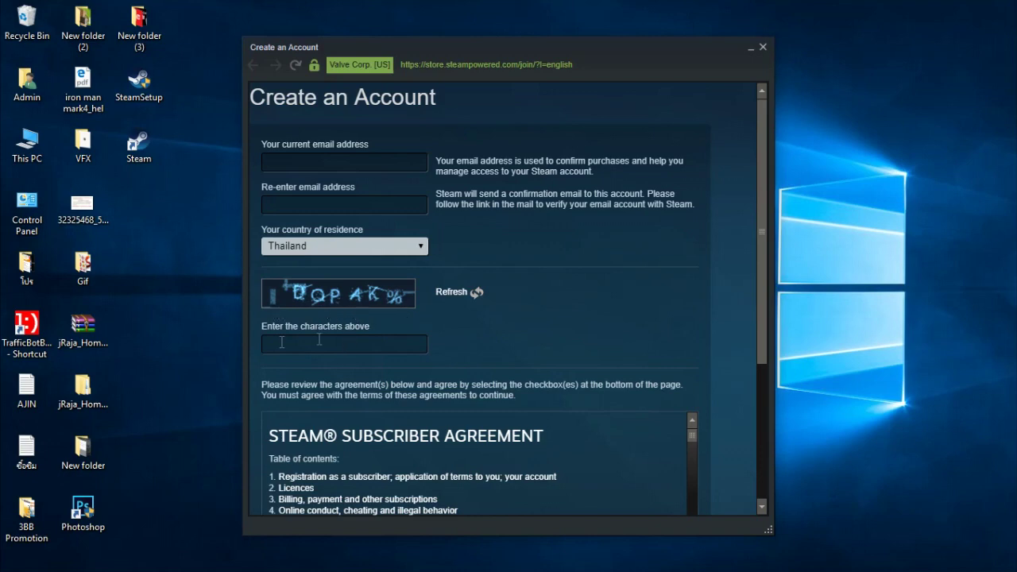
Review the Steam Subscriber Agreement and clear the "I agree AND am 13 years of age or older" checkbox beneath it.
scroll(476, 318, down, 4)
scroll(580, 298, down, 7)
scroll(708, 282, down, 2)
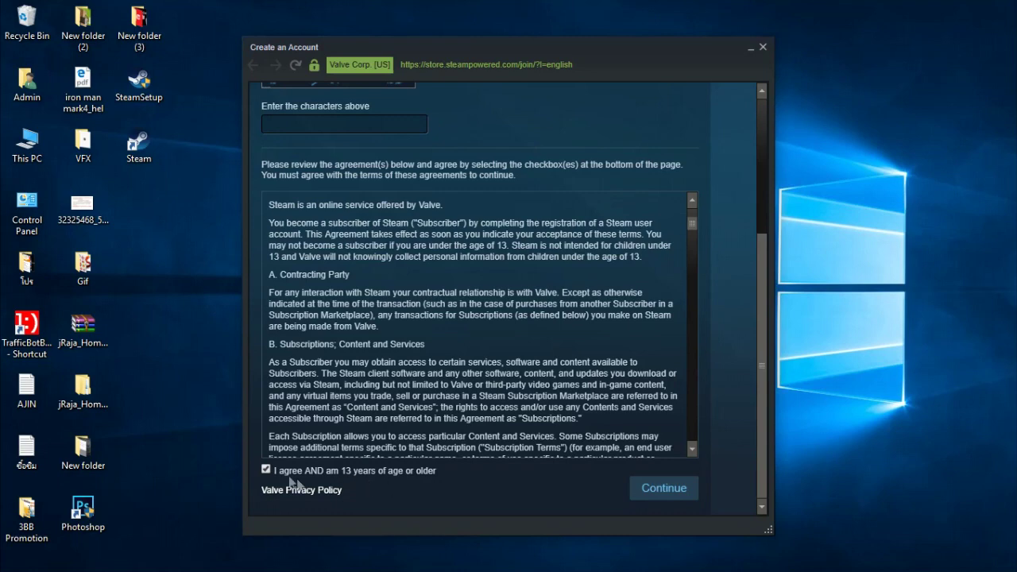
click(266, 469)
scroll(524, 453, up, 3)
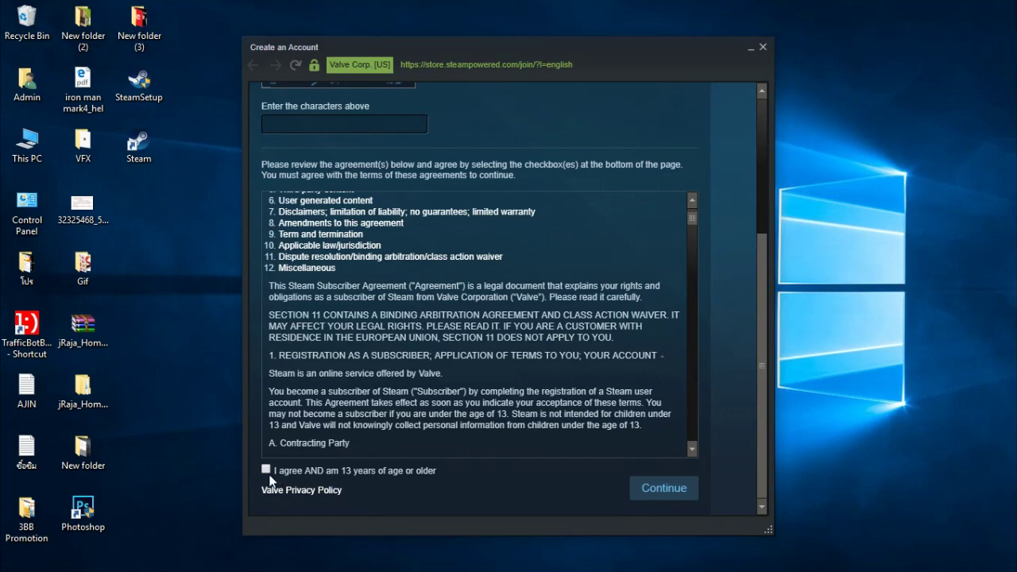
scroll(449, 294, up, 5)
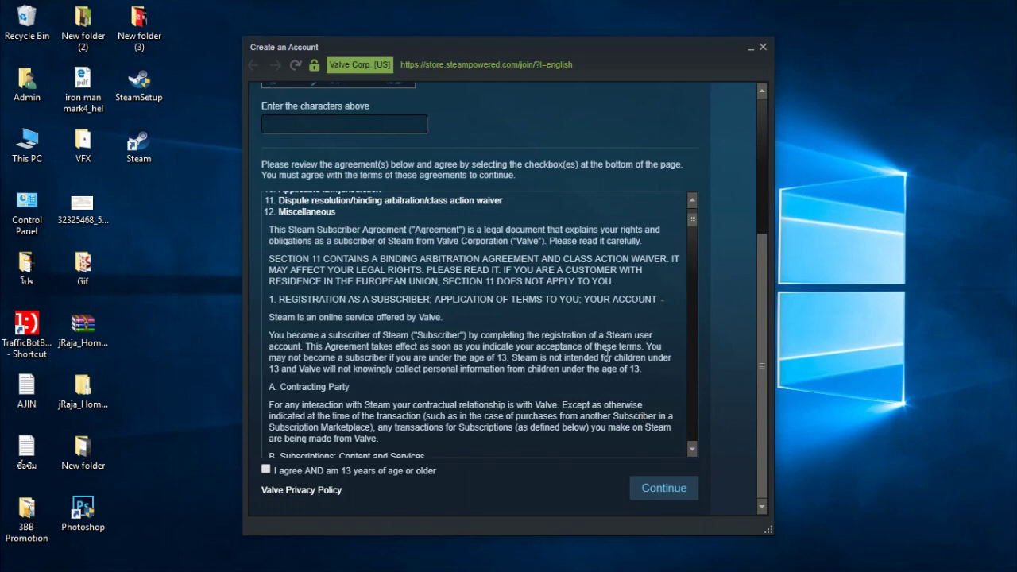
scroll(693, 307, up, 10)
scroll(758, 260, up, 5)
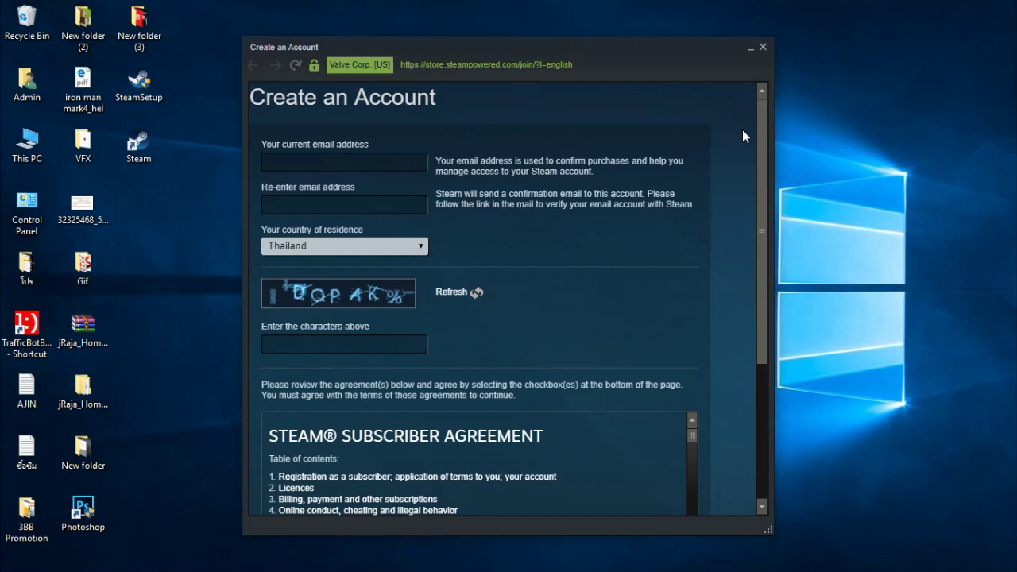
Close the account creation form and dismiss the Steam news window.
scroll(742, 137, down, 2)
scroll(735, 137, up, 1)
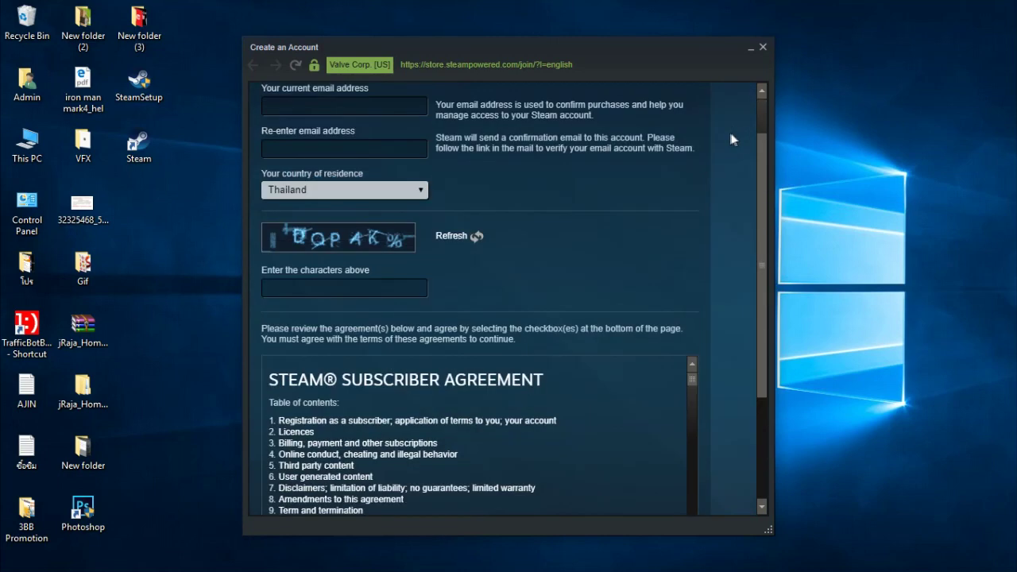
click(763, 48)
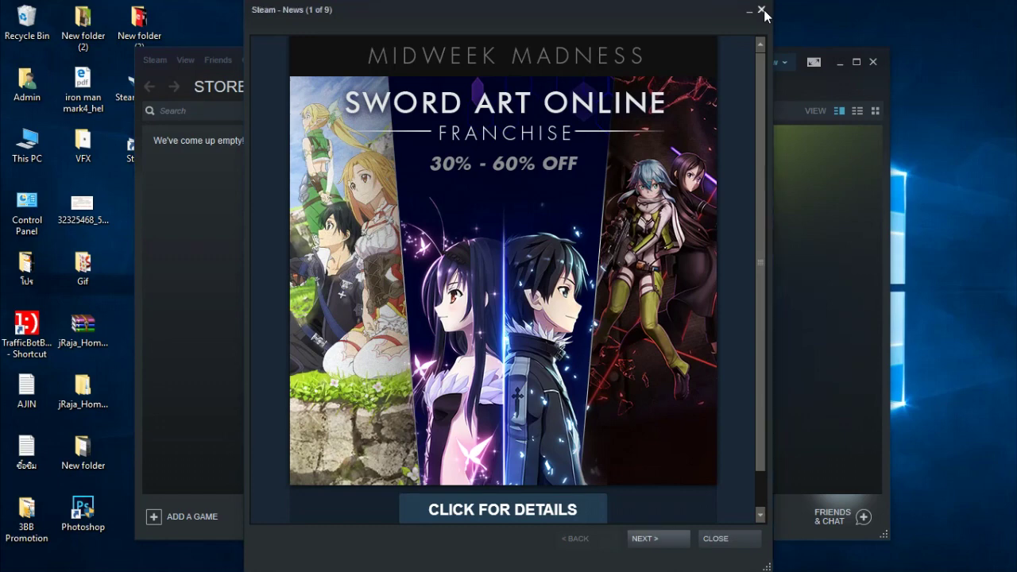
click(761, 10)
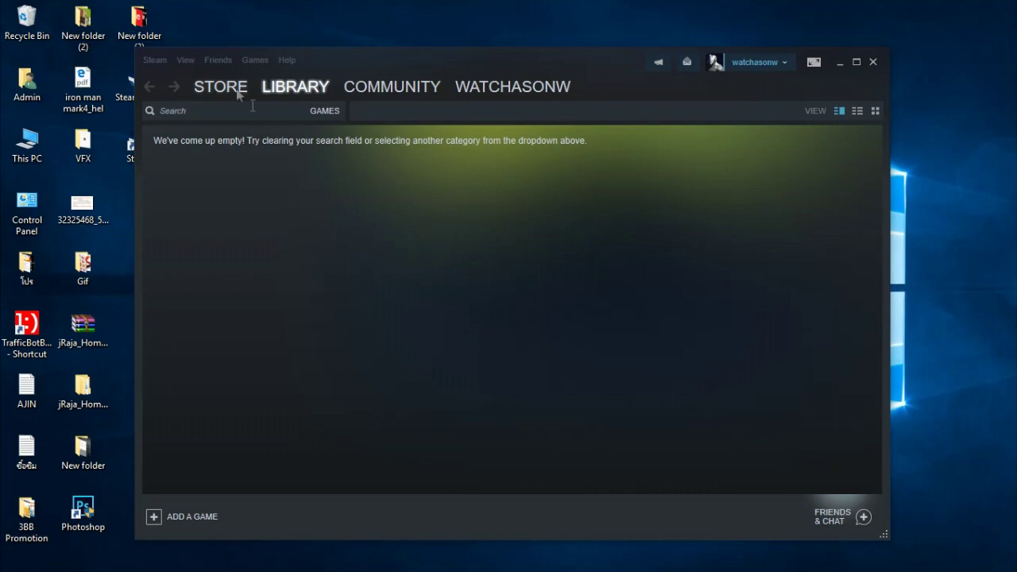
Open the Steam Store and look over its featured and recommended games.
mouse_move(220, 87)
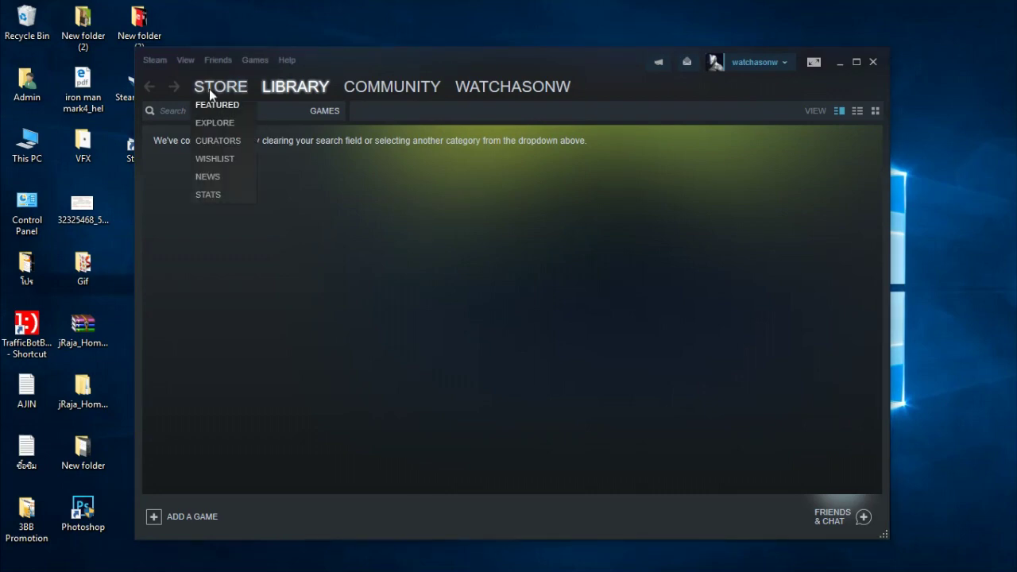
click(211, 92)
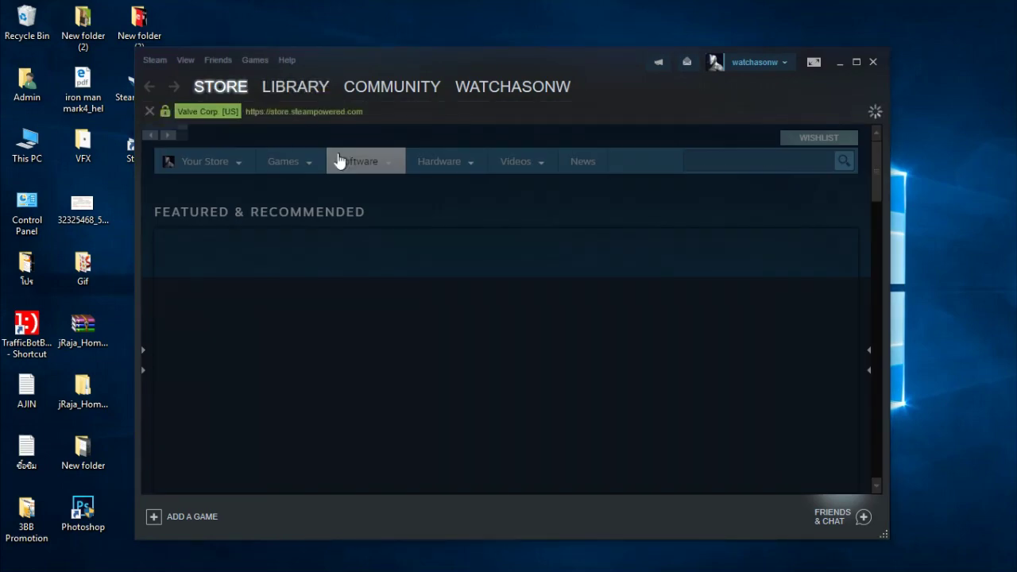
scroll(574, 159, down, 1)
scroll(574, 159, up, 1)
scroll(365, 375, down, 2)
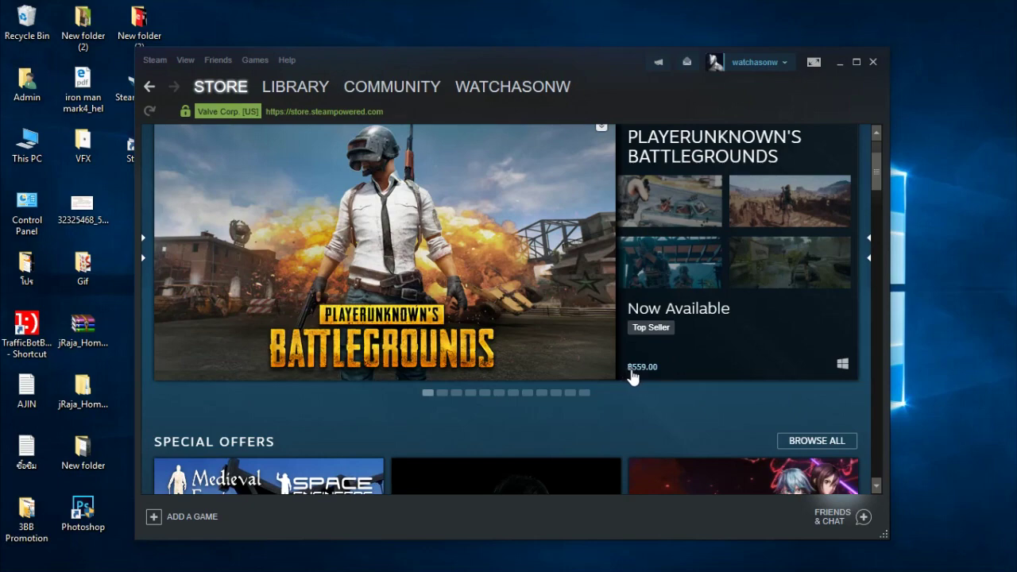
scroll(685, 351, up, 2)
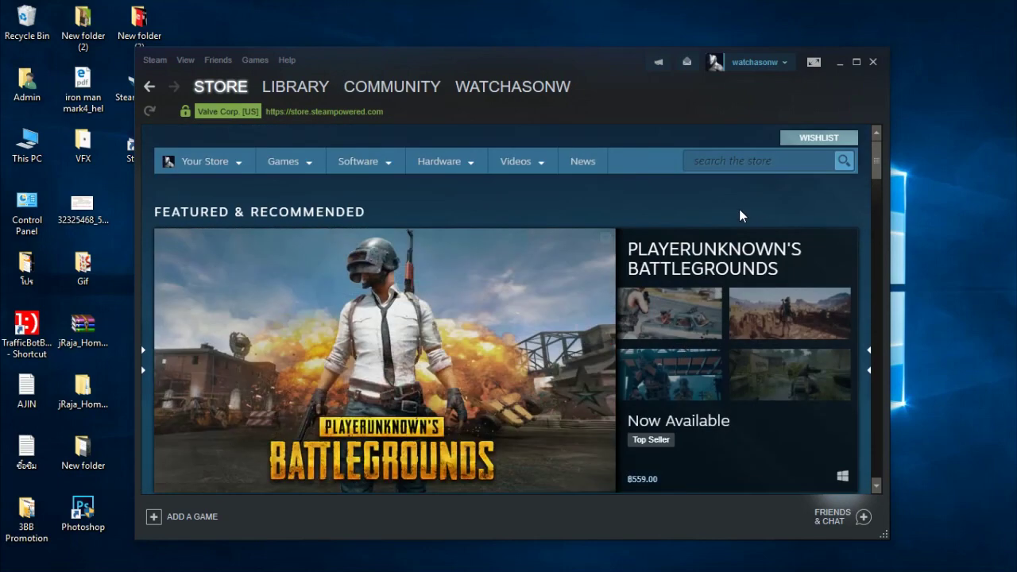
Look up "pubg" in the store search, and replace the term with "player" to run the search.
click(715, 161)
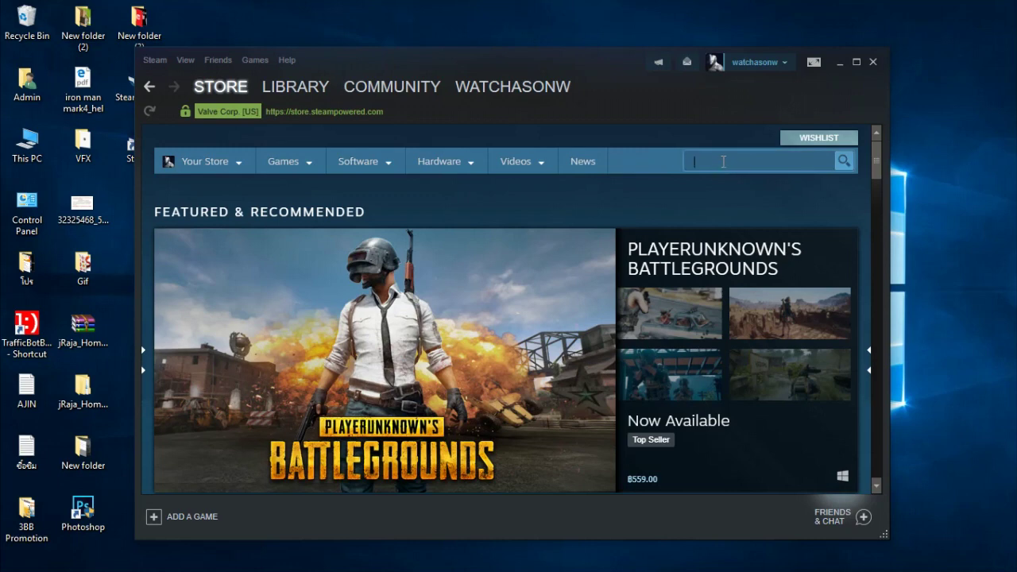
text(ubg)
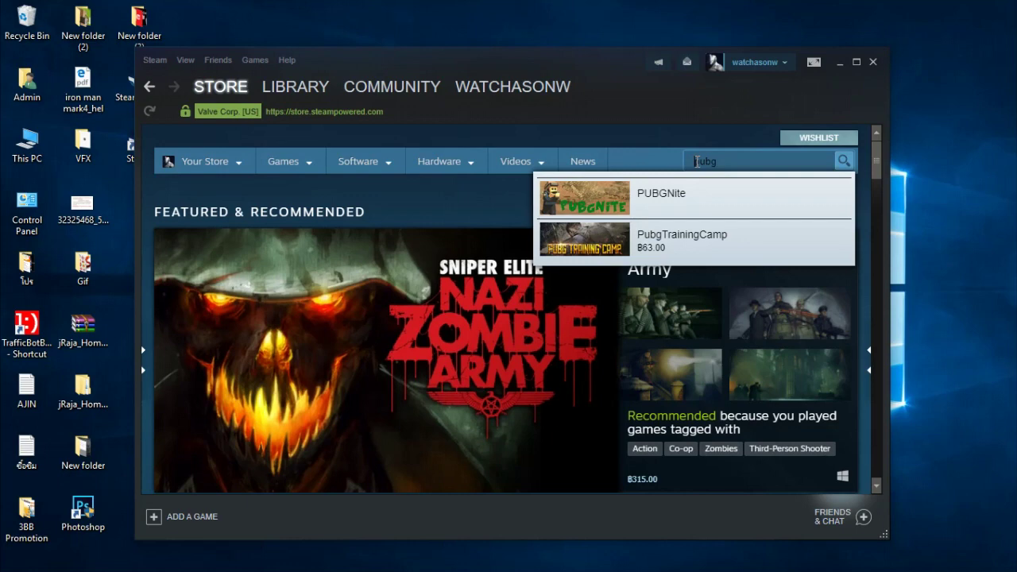
click(696, 160)
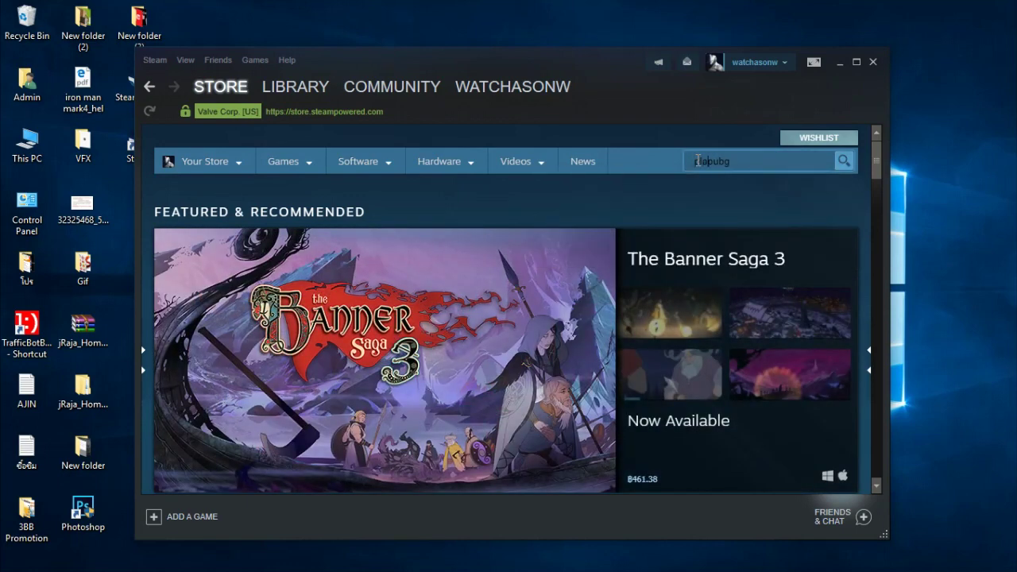
key(BackSpace)
key(BackSpace)
text(player)
key(Delete)
key(Delete)
key(Delete)
key(Delete)
key(Return)
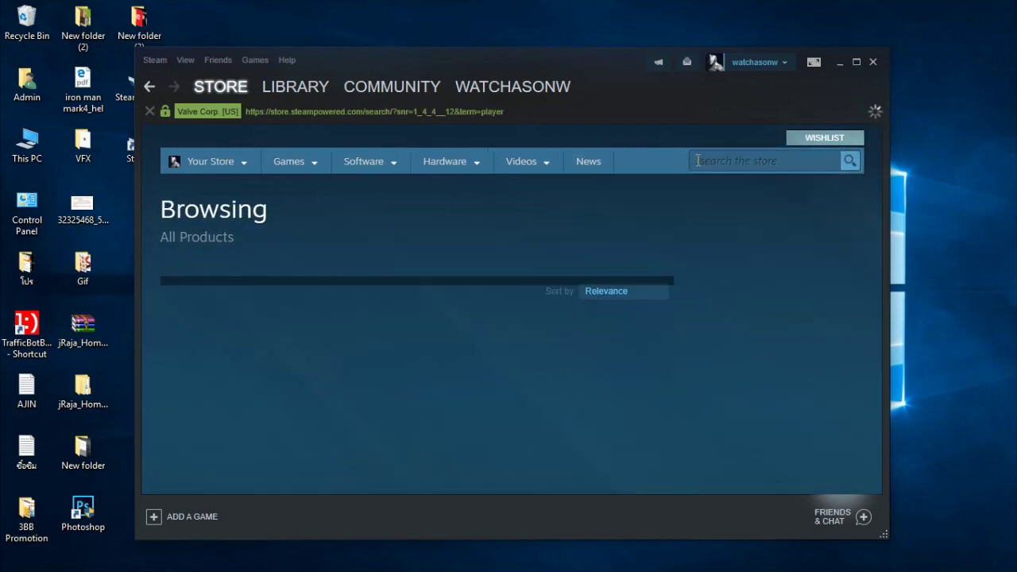
Open the PLAYERUNKNOWN'S BATTLEGROUNDS result and continue past the content warning to its store page.
scroll(618, 215, down, 2)
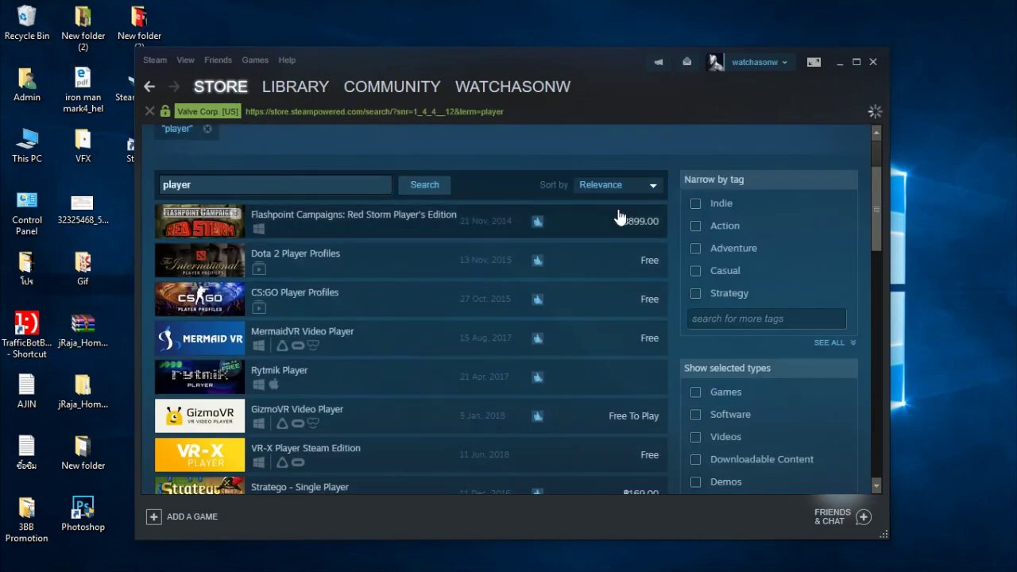
scroll(603, 254, down, 3)
scroll(601, 259, up, 3)
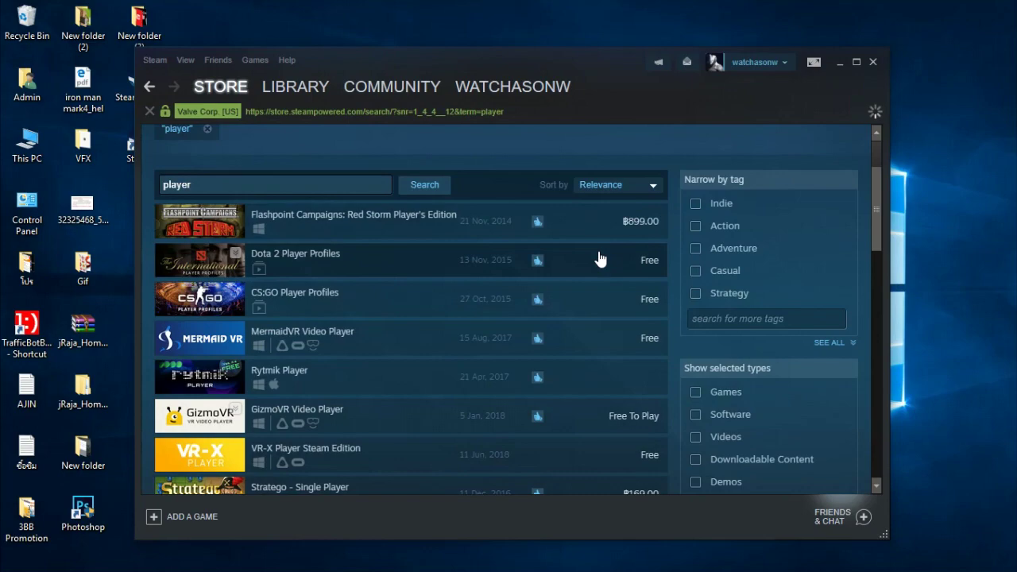
scroll(476, 277, down, 5)
scroll(481, 277, down, 10)
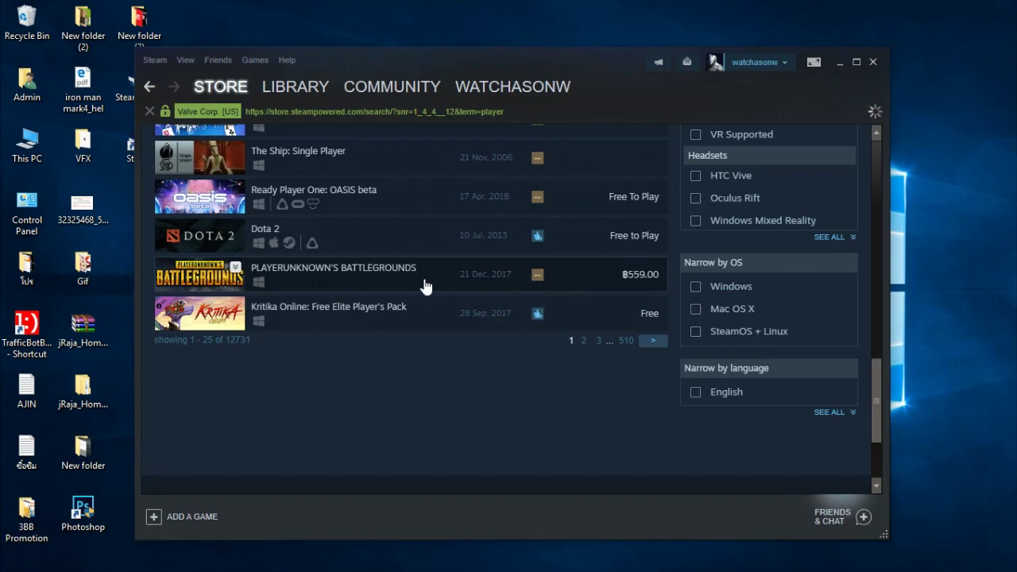
click(297, 280)
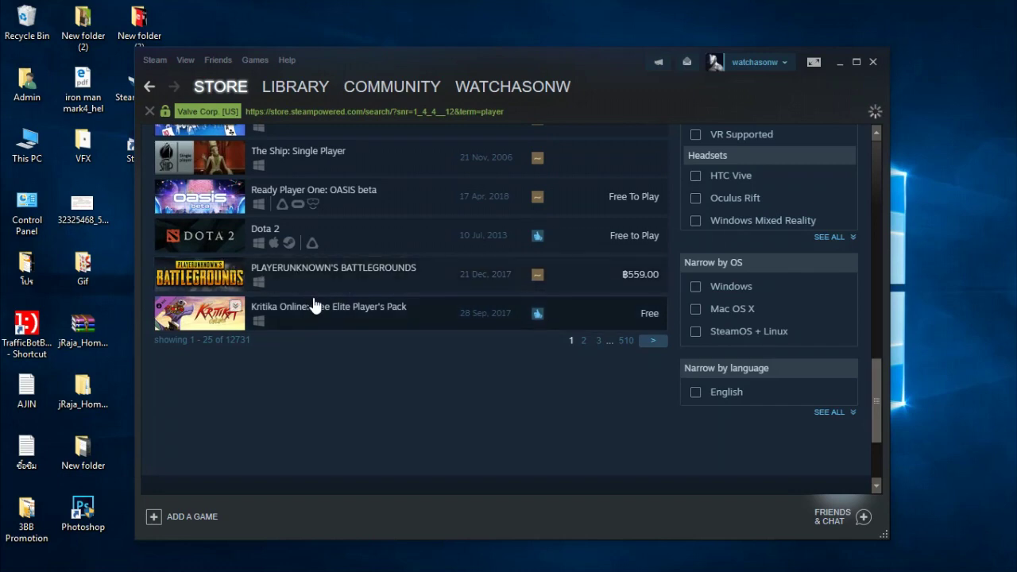
scroll(568, 239, down, 3)
scroll(569, 239, down, 1)
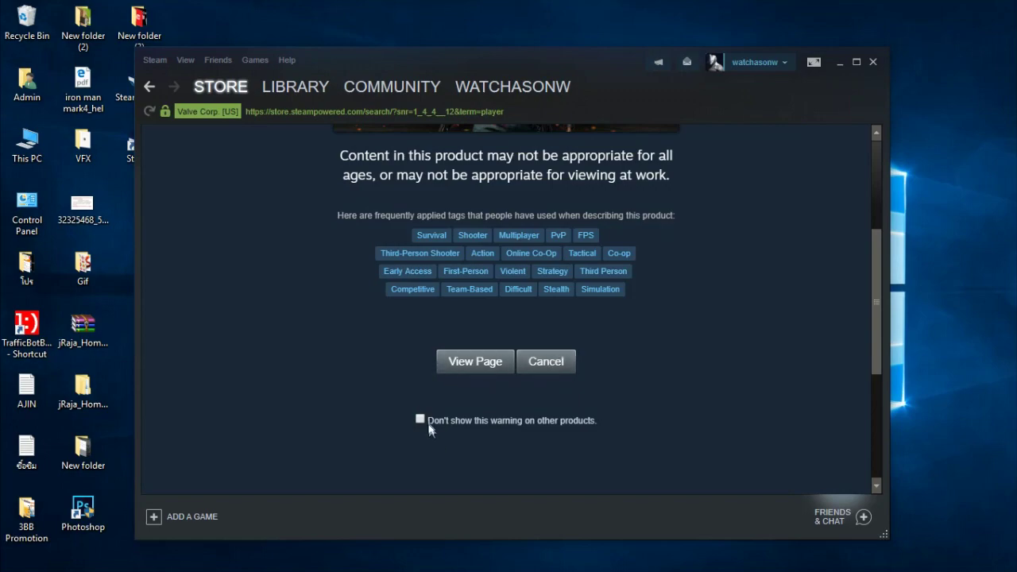
click(466, 366)
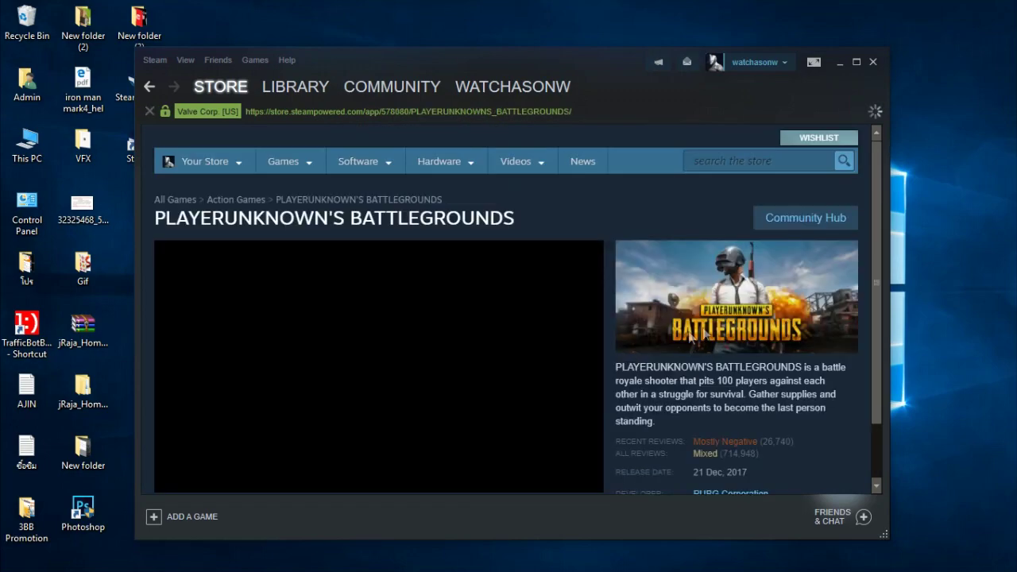
Add PLAYERUNKNOWN'S BATTLEGROUNDS to the shopping cart from its store page.
scroll(675, 338, down, 2)
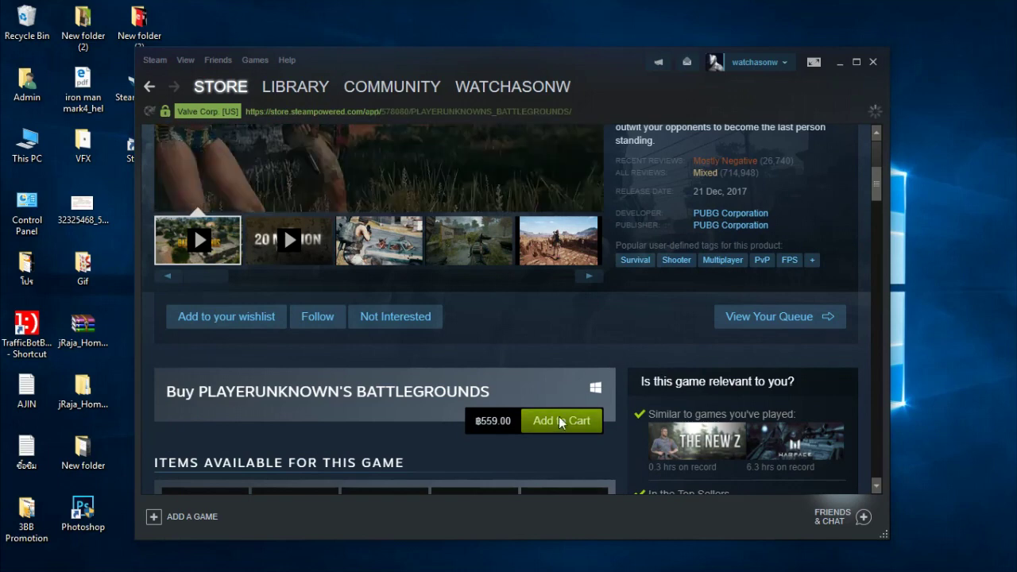
click(550, 417)
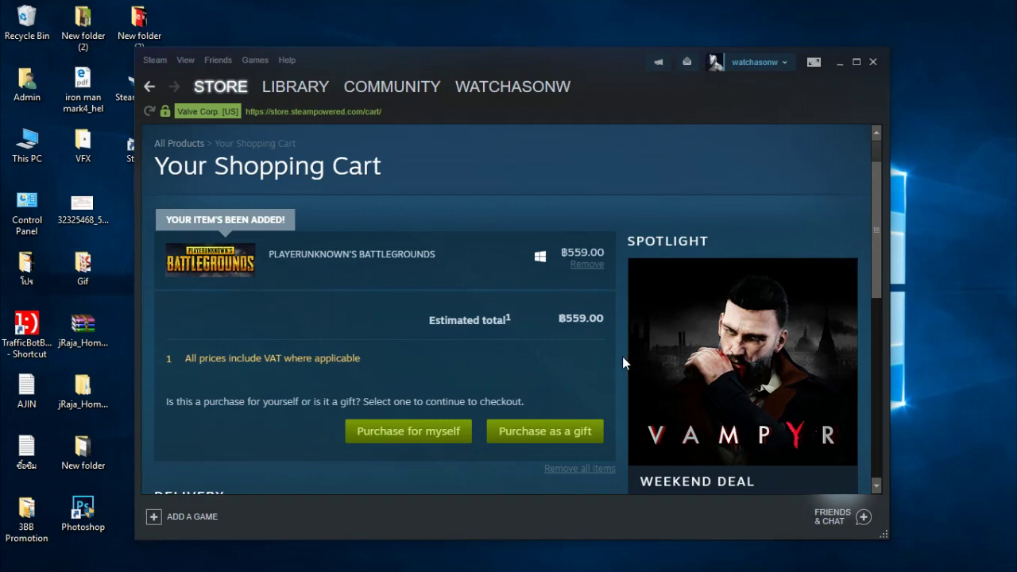
Check out the cart as a purchase for yourself and open the list of payment methods.
scroll(627, 262, down, 2)
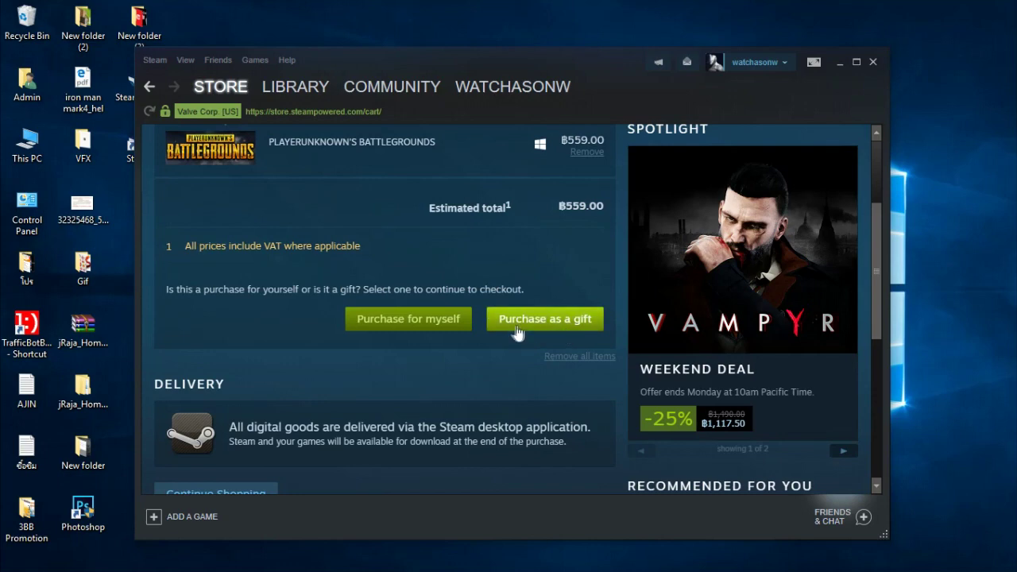
scroll(530, 324, up, 1)
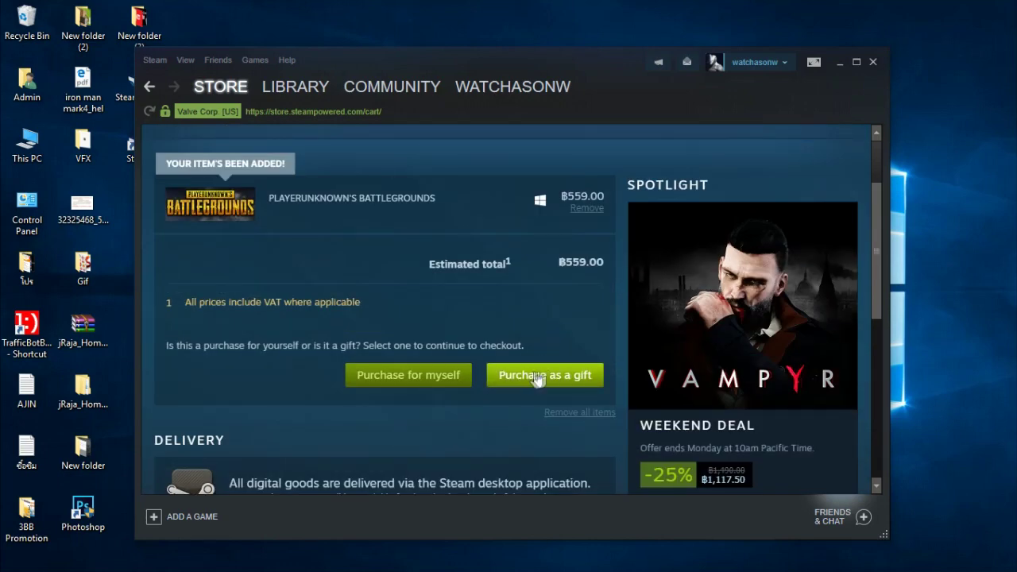
scroll(543, 389, down, 1)
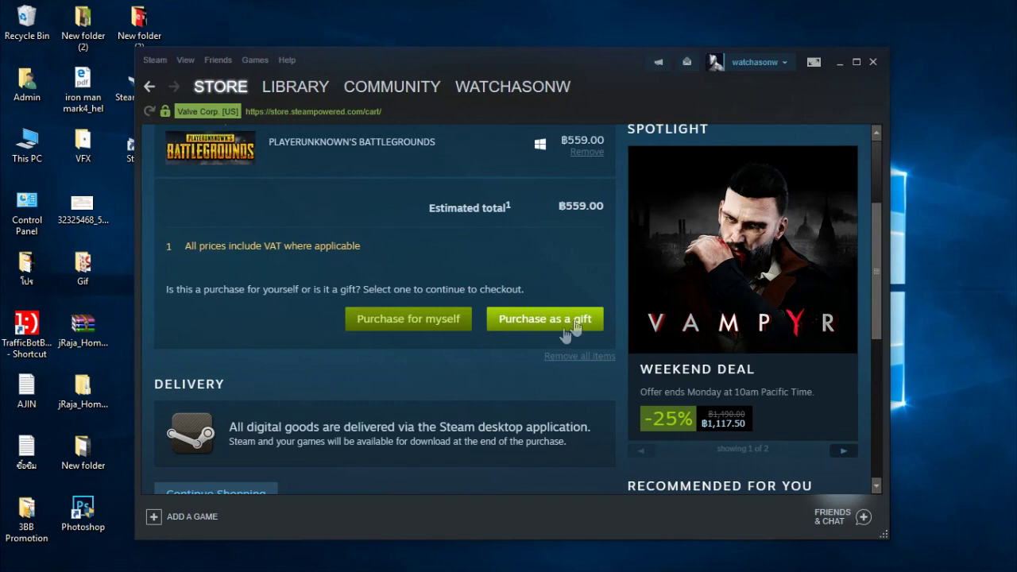
scroll(327, 340, down, 1)
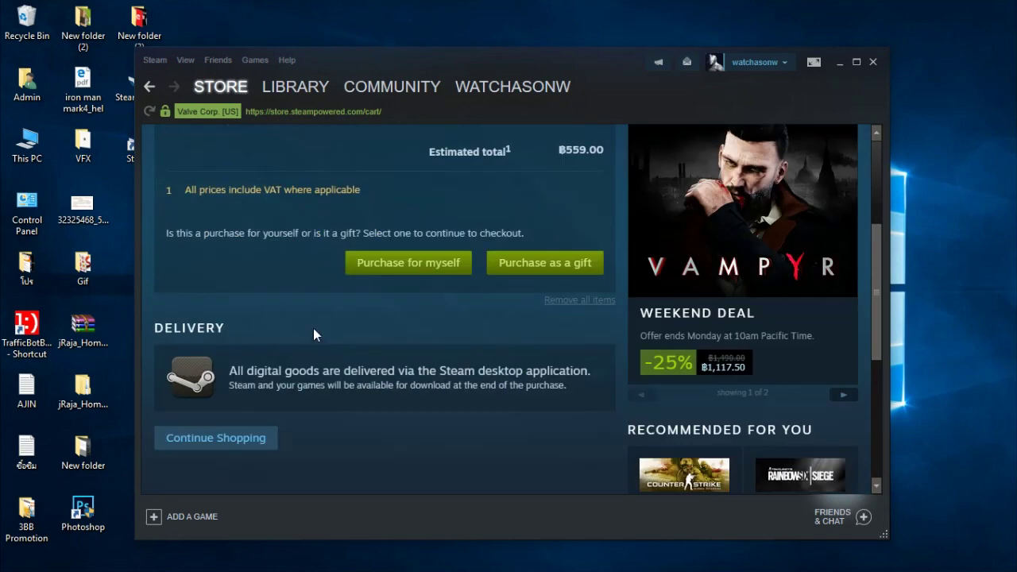
scroll(313, 335, up, 1)
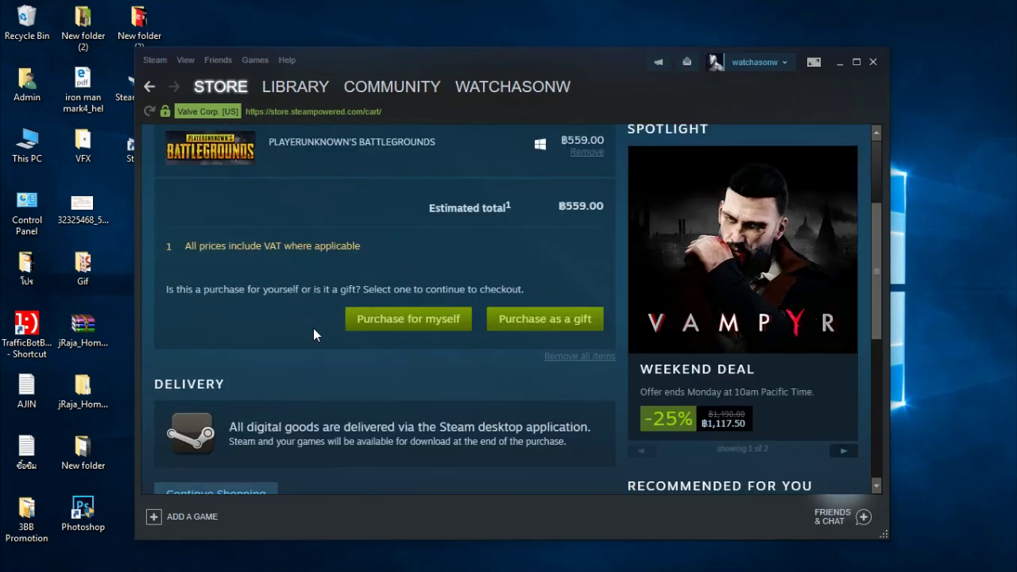
scroll(352, 333, up, 1)
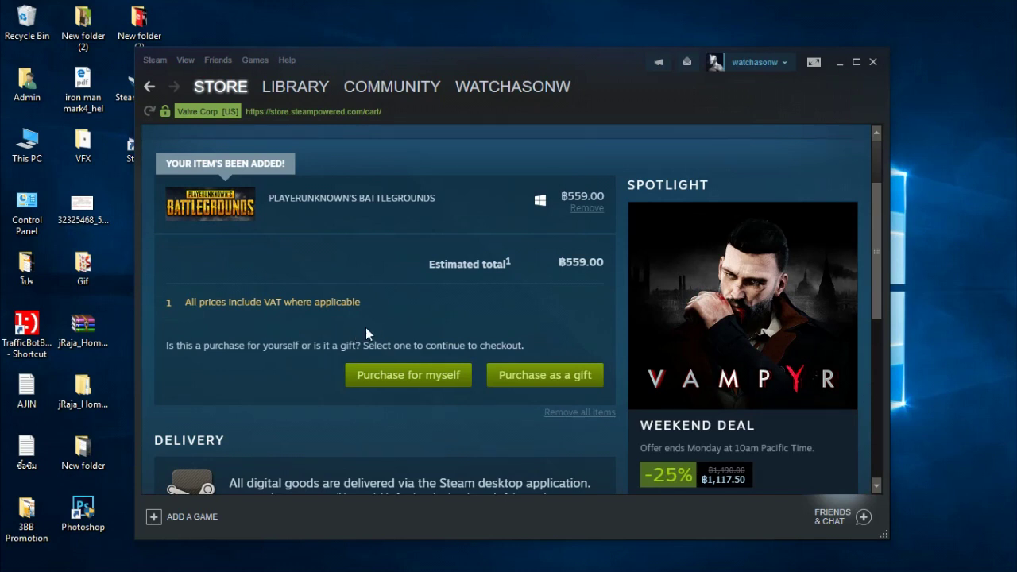
scroll(367, 329, down, 1)
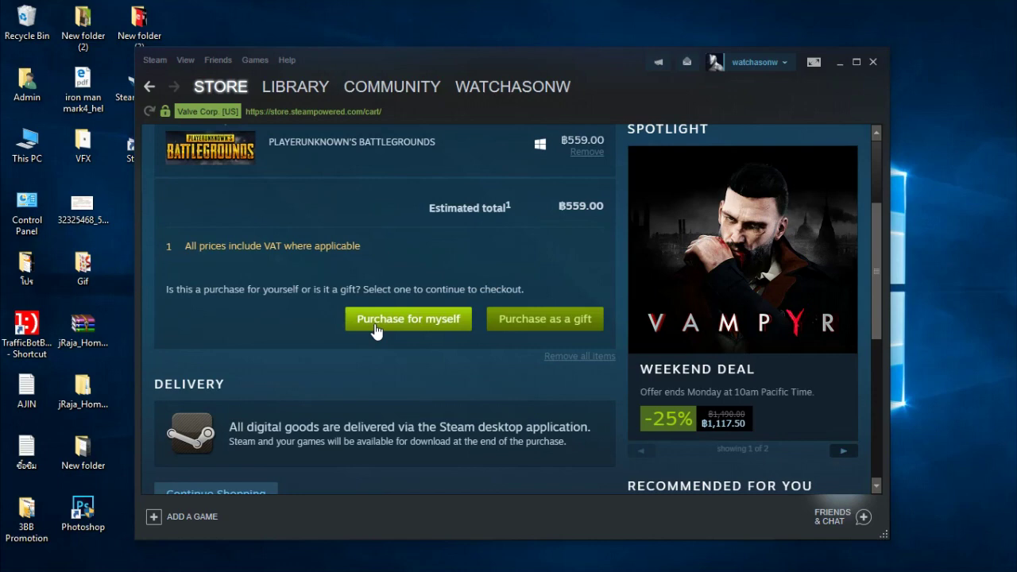
click(390, 318)
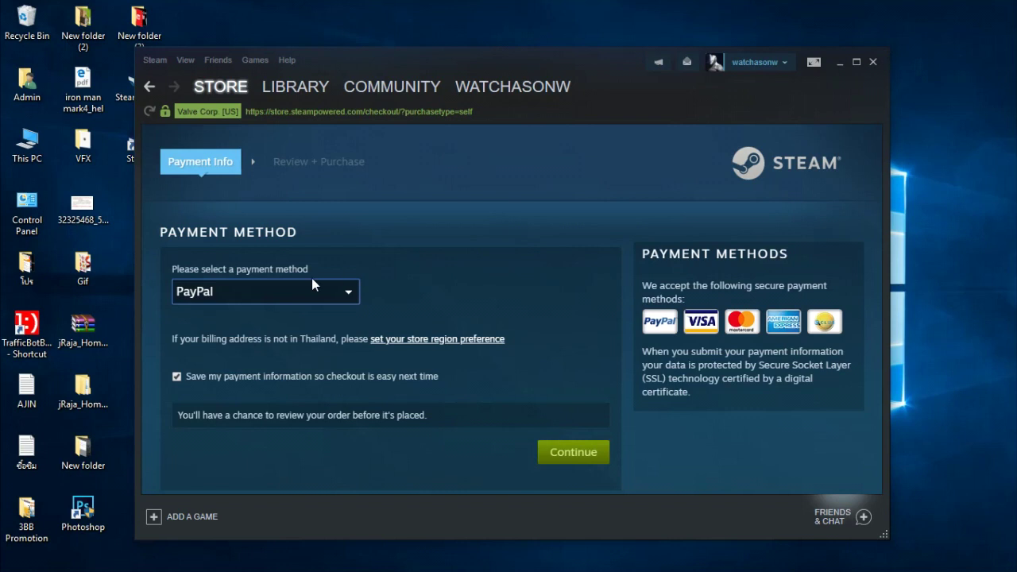
click(266, 294)
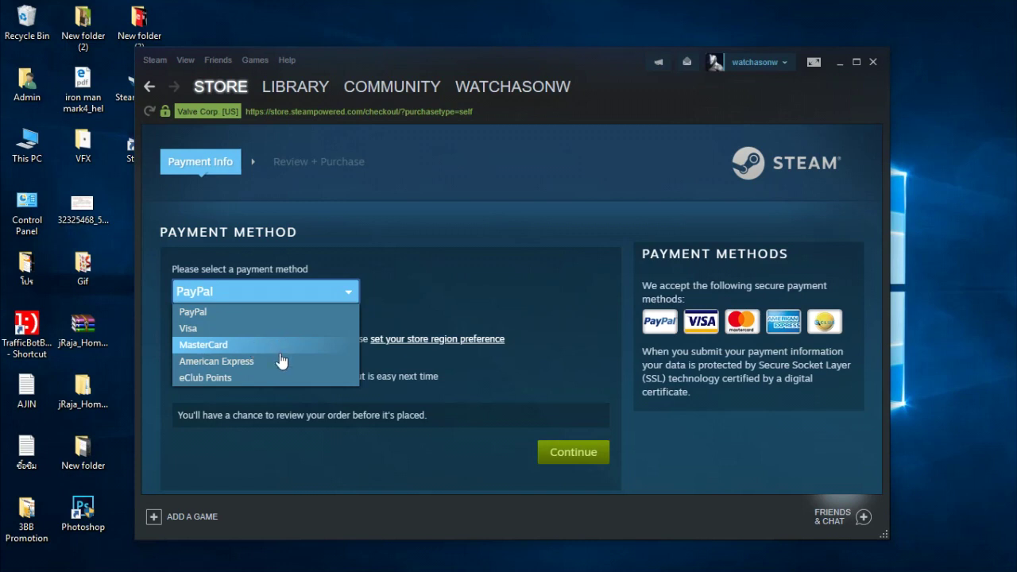
Switch the payment method to MasterCard, change it to Visa, and look over the Visa card and billing fields.
click(343, 318)
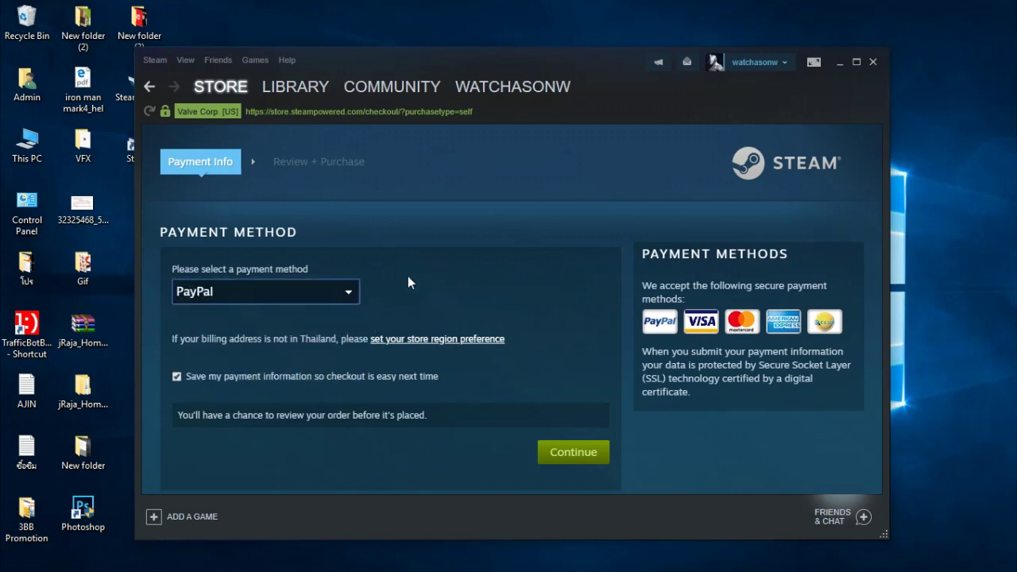
click(346, 292)
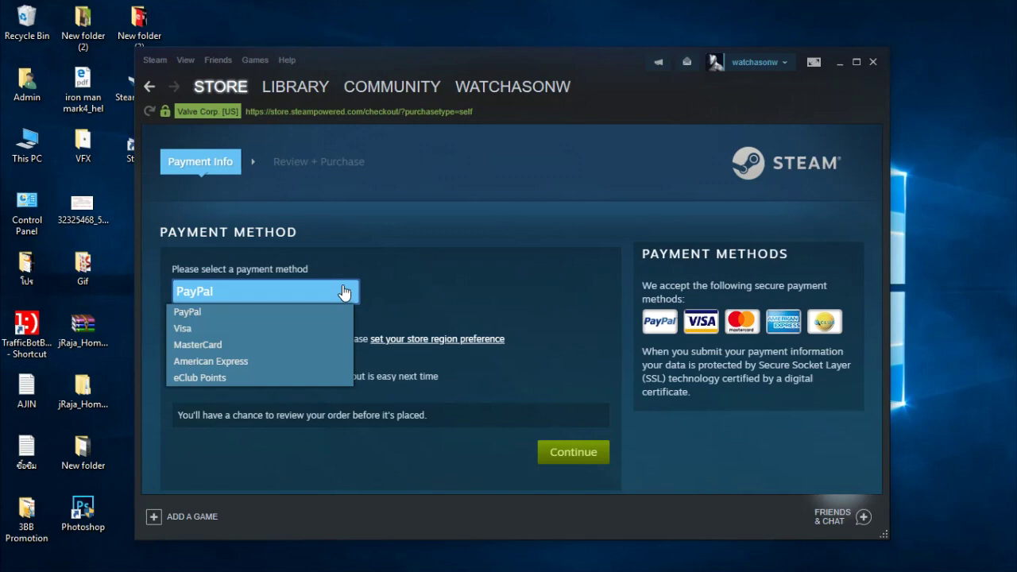
click(300, 345)
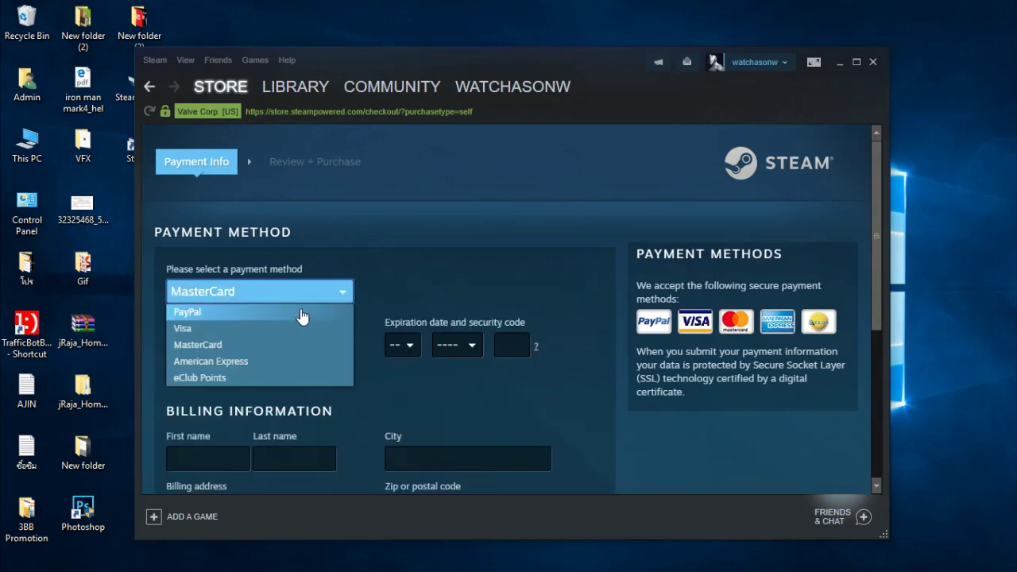
click(303, 328)
scroll(454, 280, down, 1)
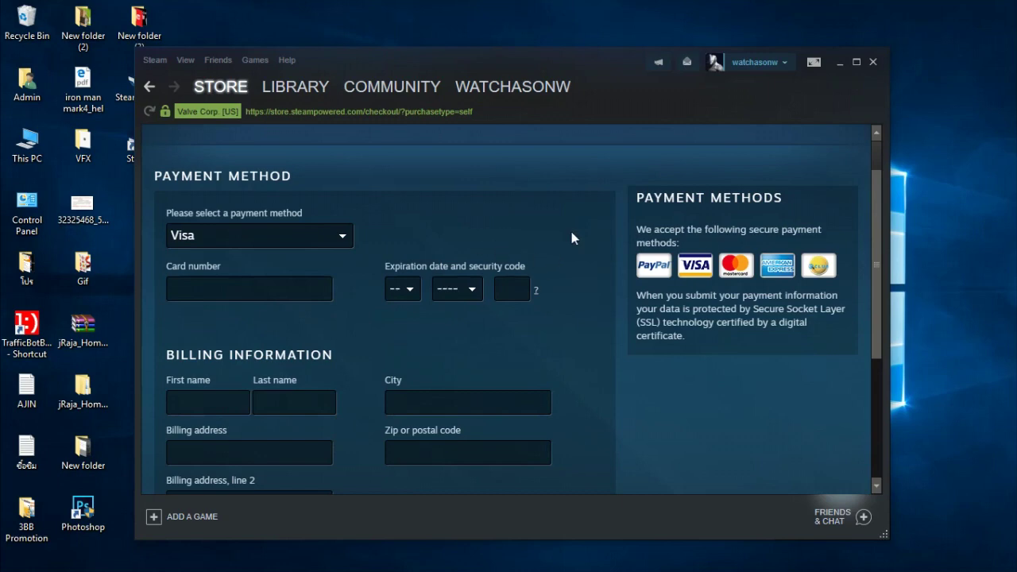
scroll(572, 233, down, 2)
scroll(572, 231, up, 2)
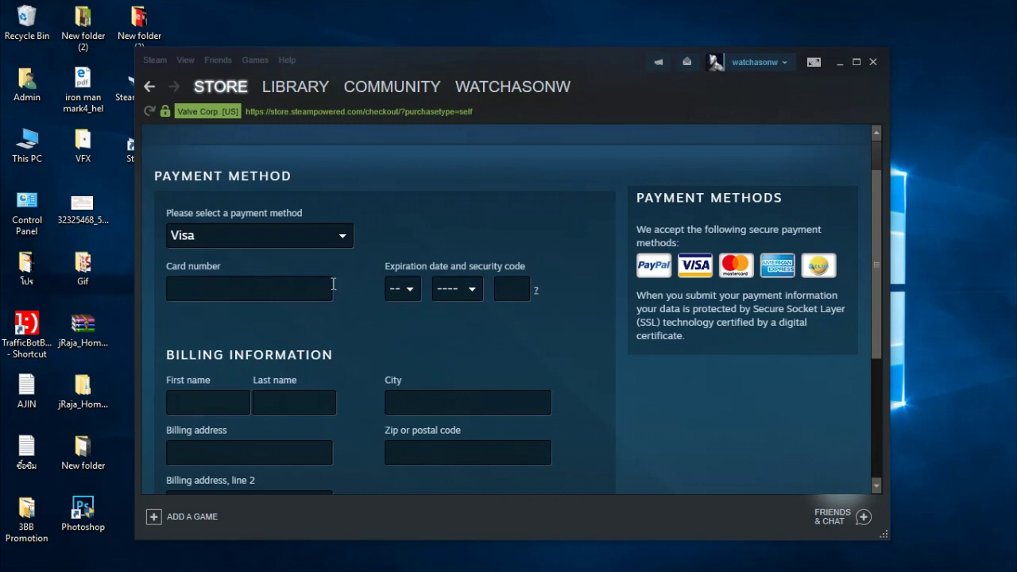
click(176, 290)
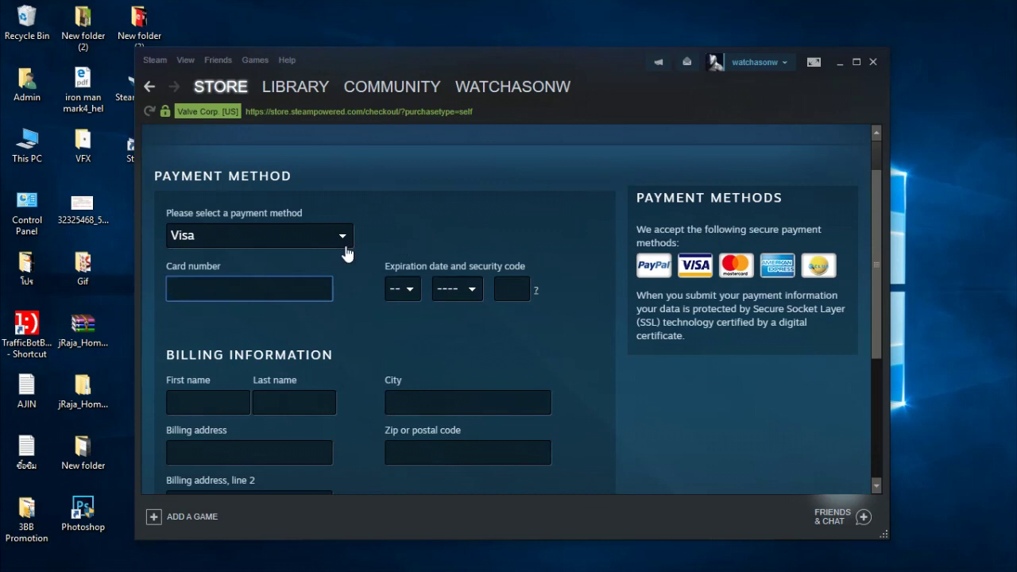
Set the payment method to MasterCard and go through the card number, expiration date and security code fields.
click(337, 240)
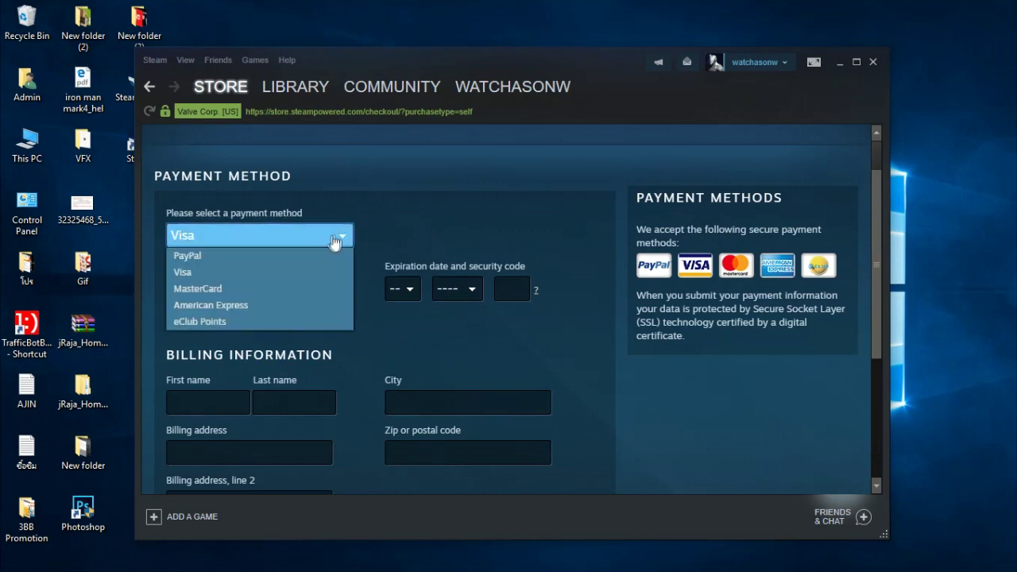
click(285, 287)
click(223, 287)
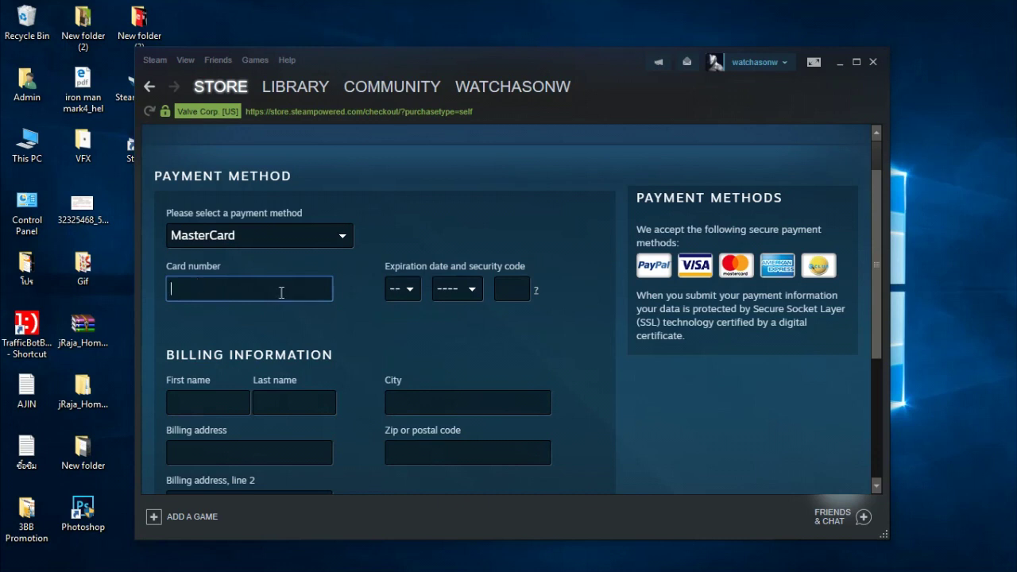
click(401, 291)
click(453, 318)
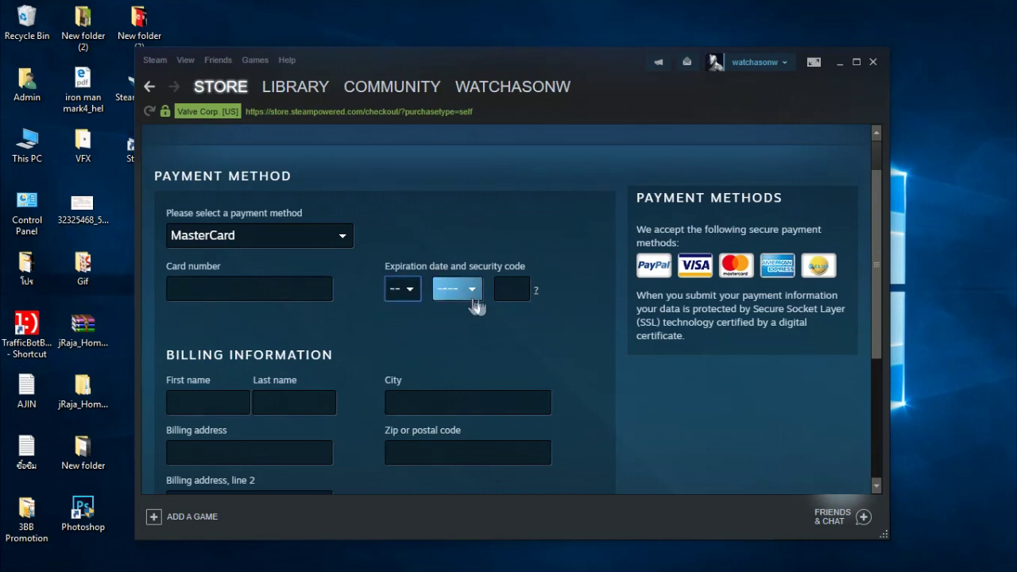
click(508, 288)
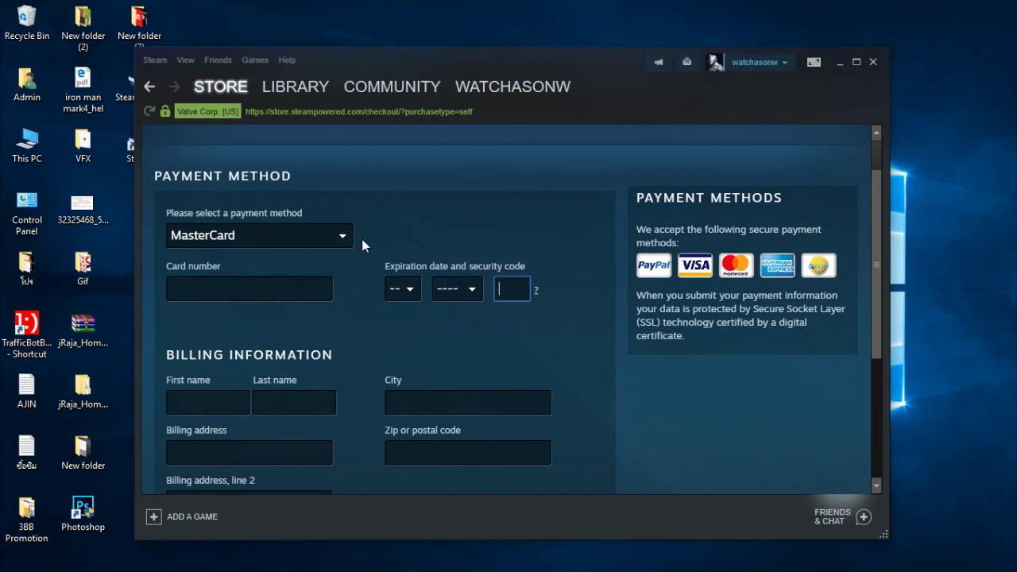
click(332, 237)
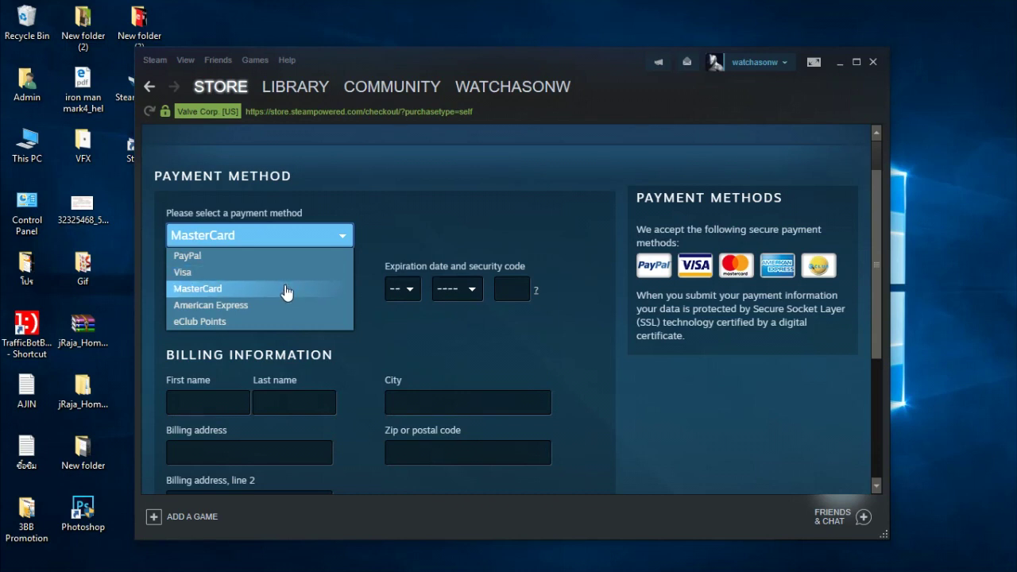
click(415, 227)
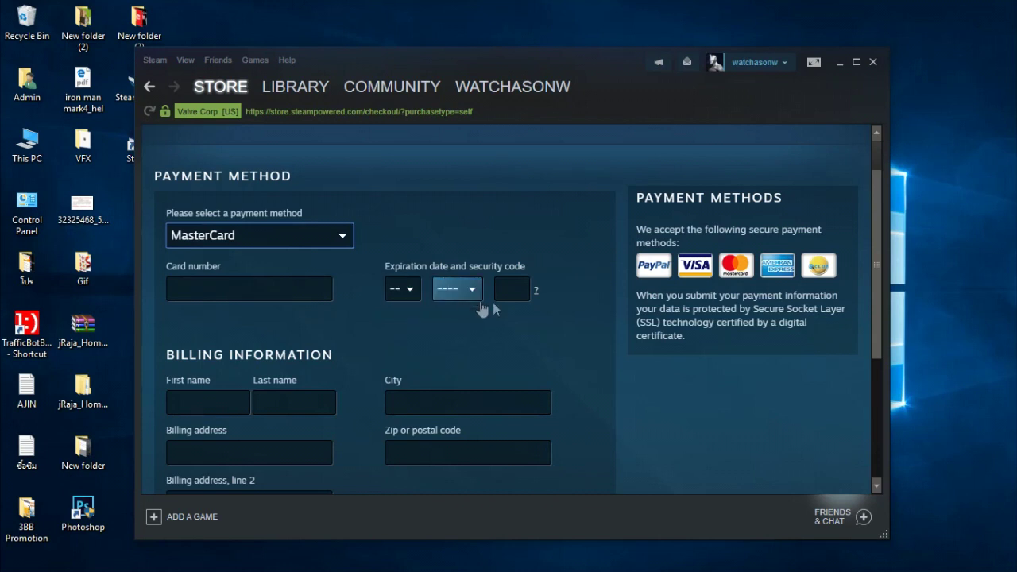
click(511, 291)
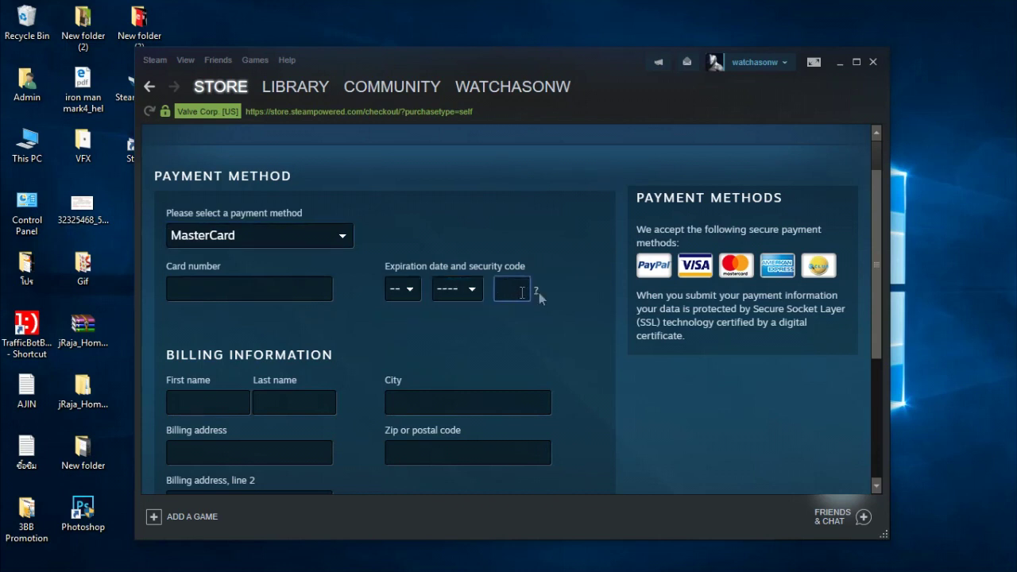
Look through the billing information fields for name, address and phone number, down to the end of the payment form.
scroll(578, 314, down, 2)
scroll(577, 313, down, 1)
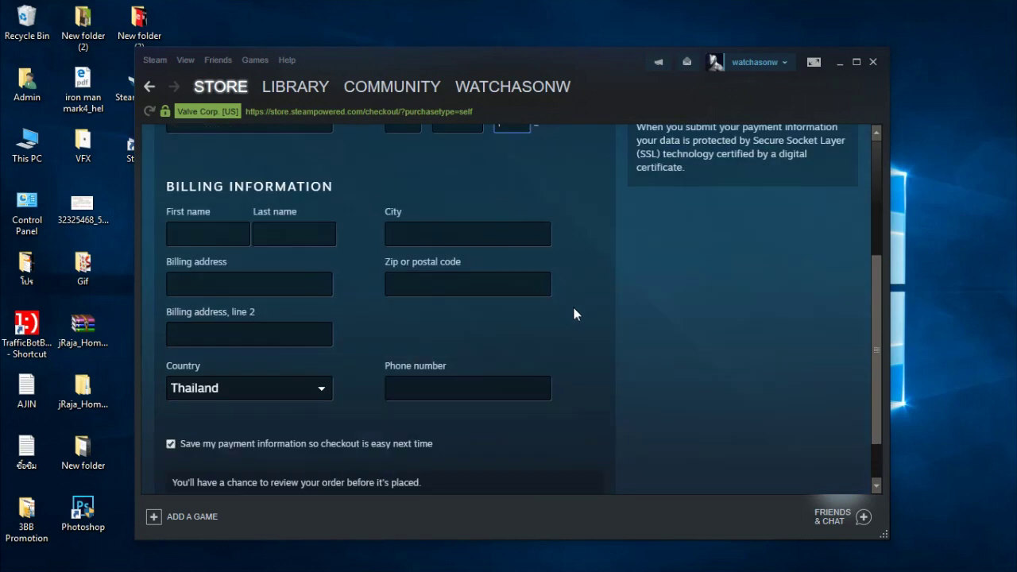
click(179, 233)
click(175, 282)
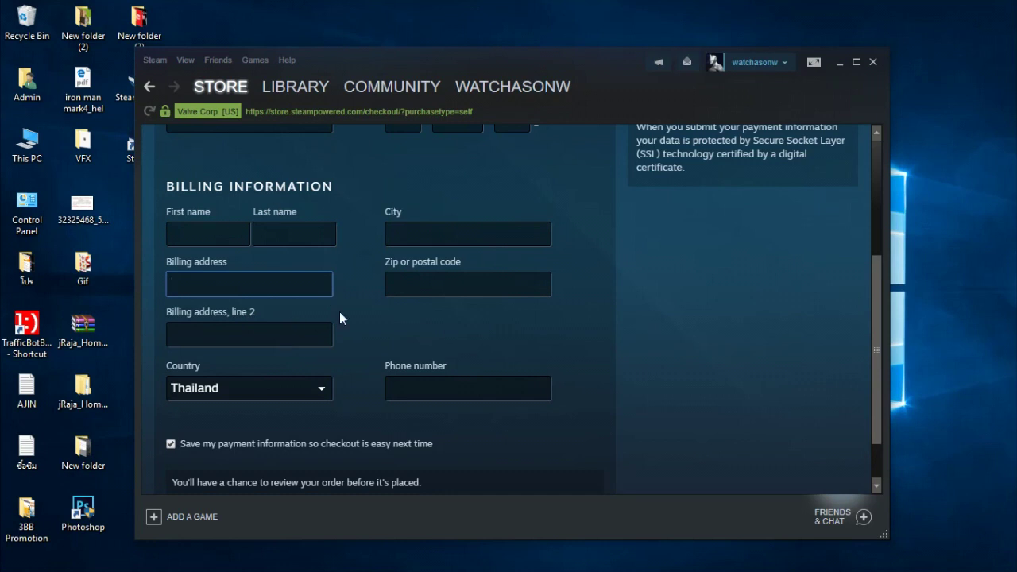
scroll(339, 318, down, 1)
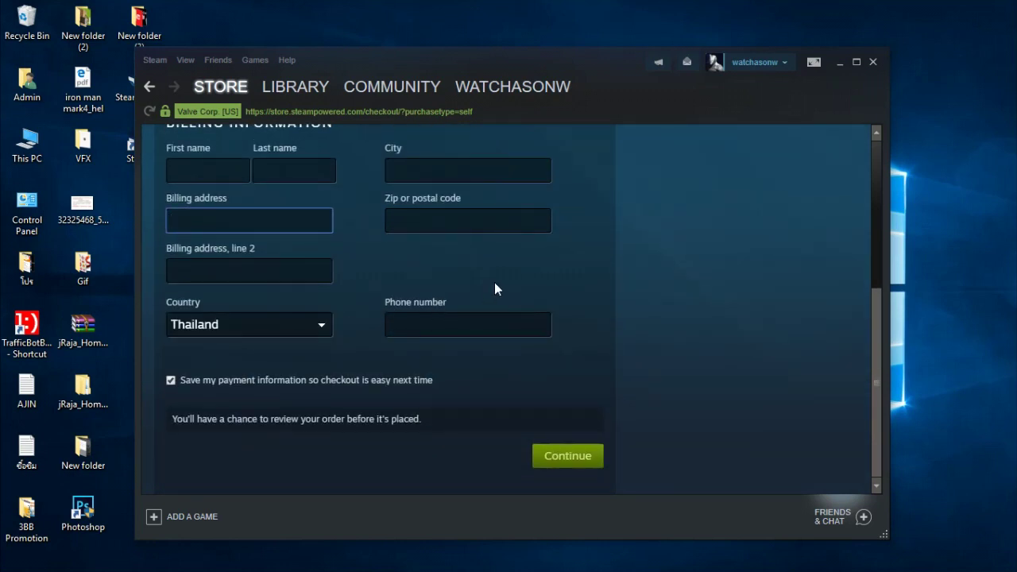
click(388, 302)
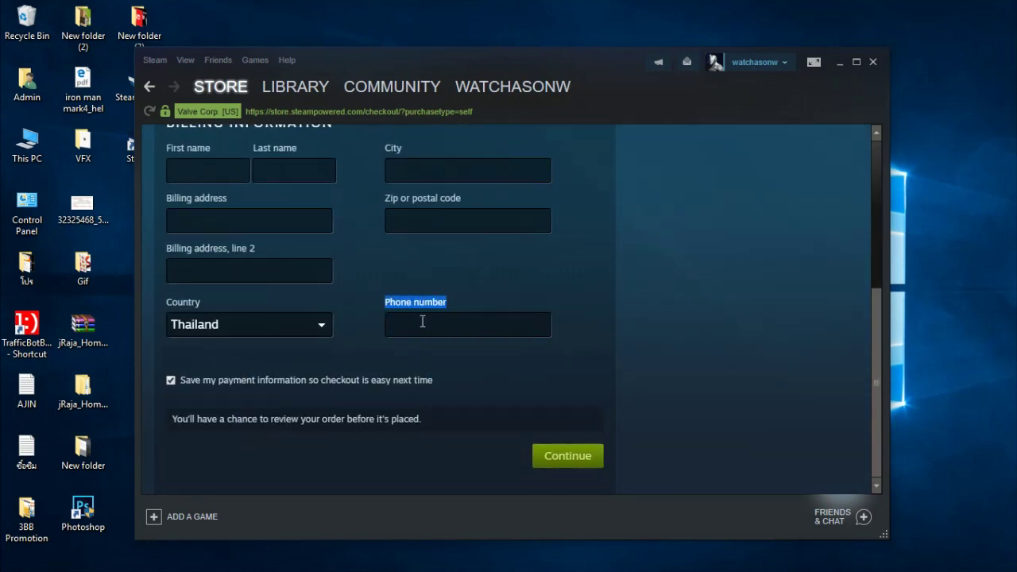
click(422, 321)
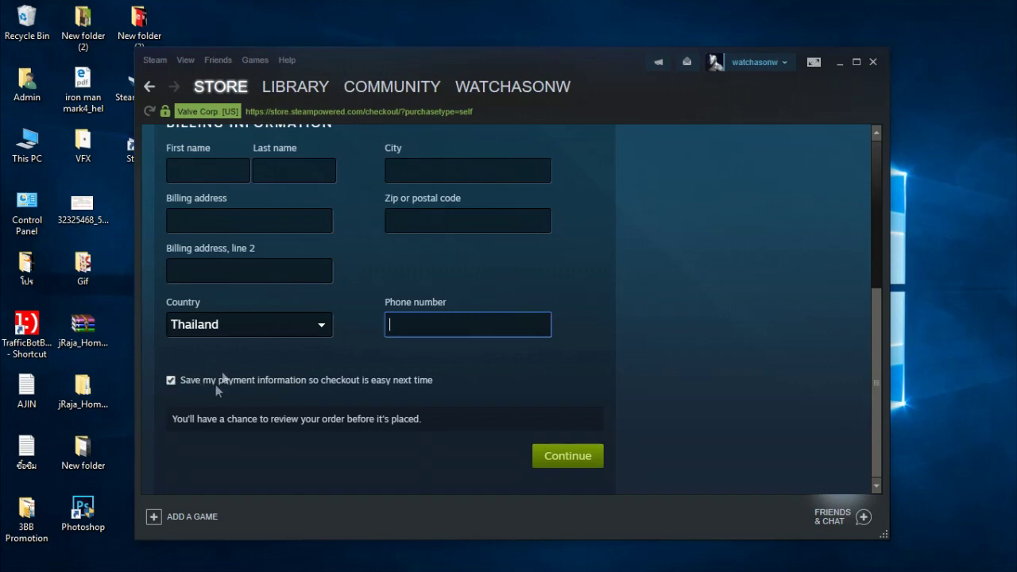
click(583, 456)
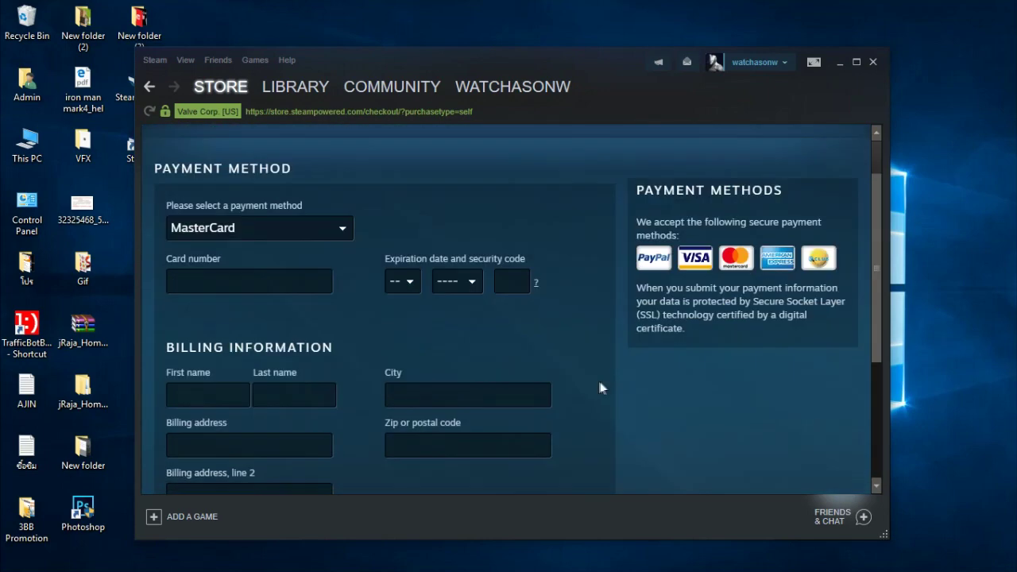
scroll(581, 381, up, 3)
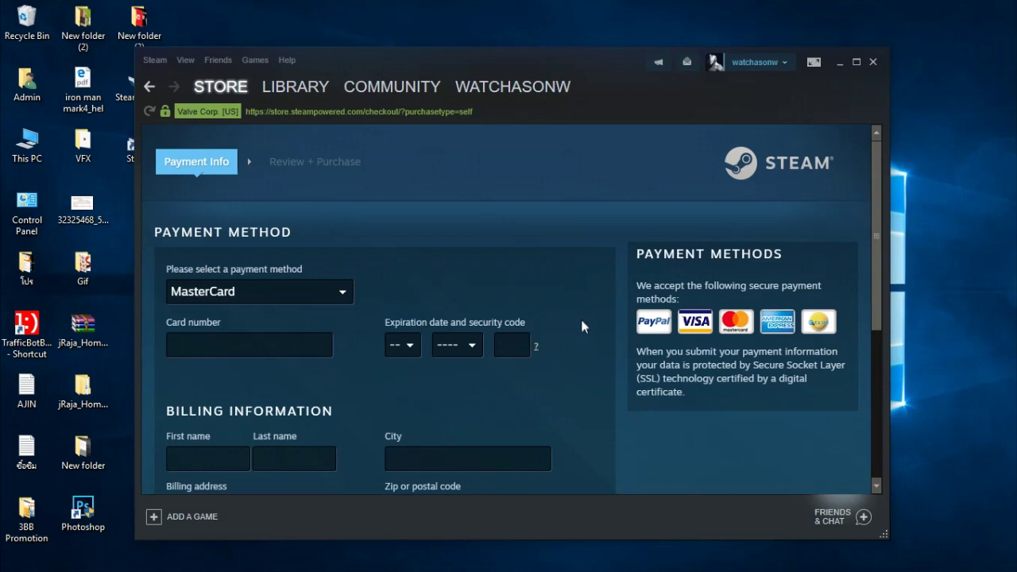
Return to the cart and open the PLAYERUNKNOWN'S BATTLEGROUNDS store page at its System Requirements section.
click(150, 89)
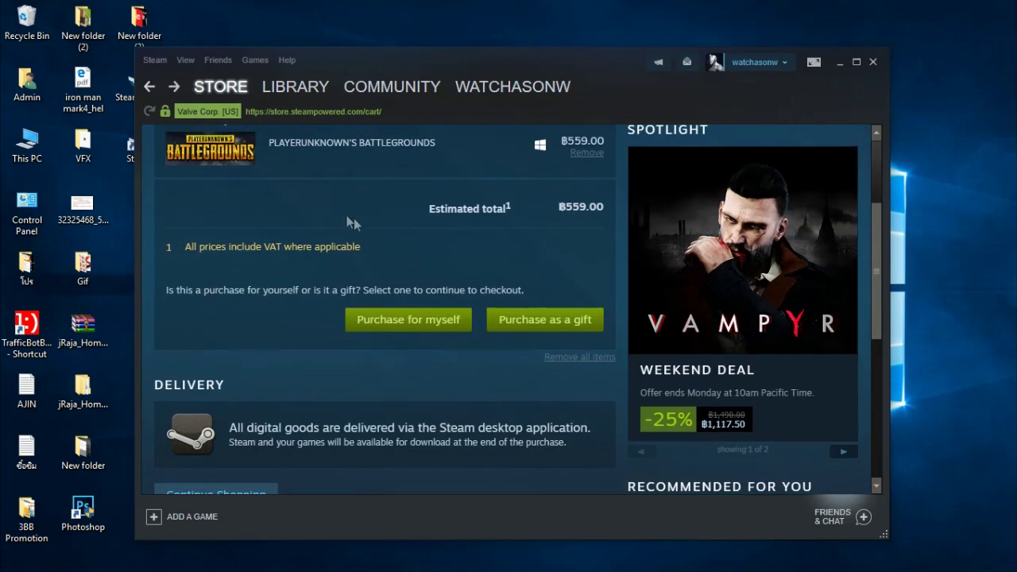
click(226, 164)
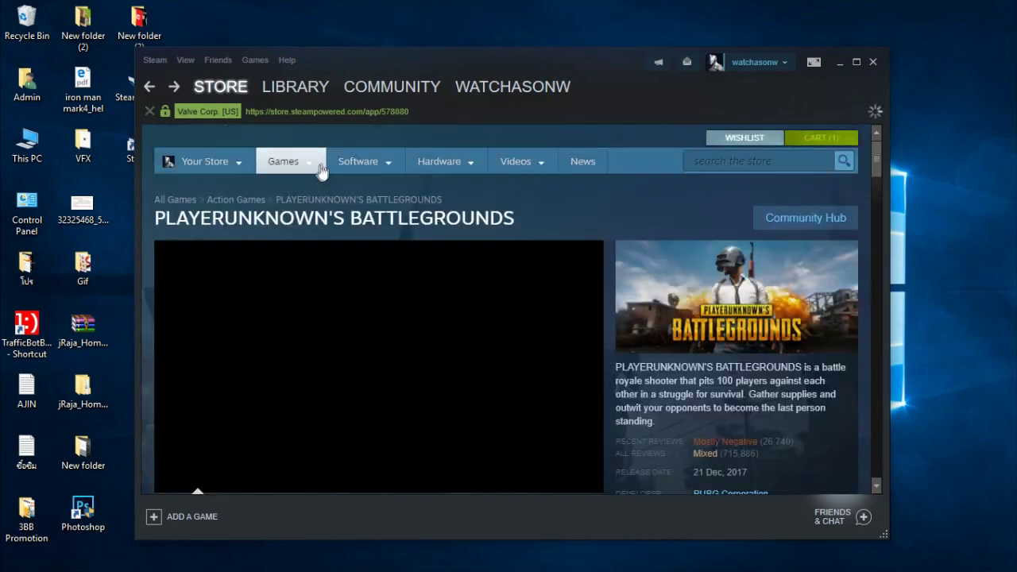
scroll(462, 278, down, 3)
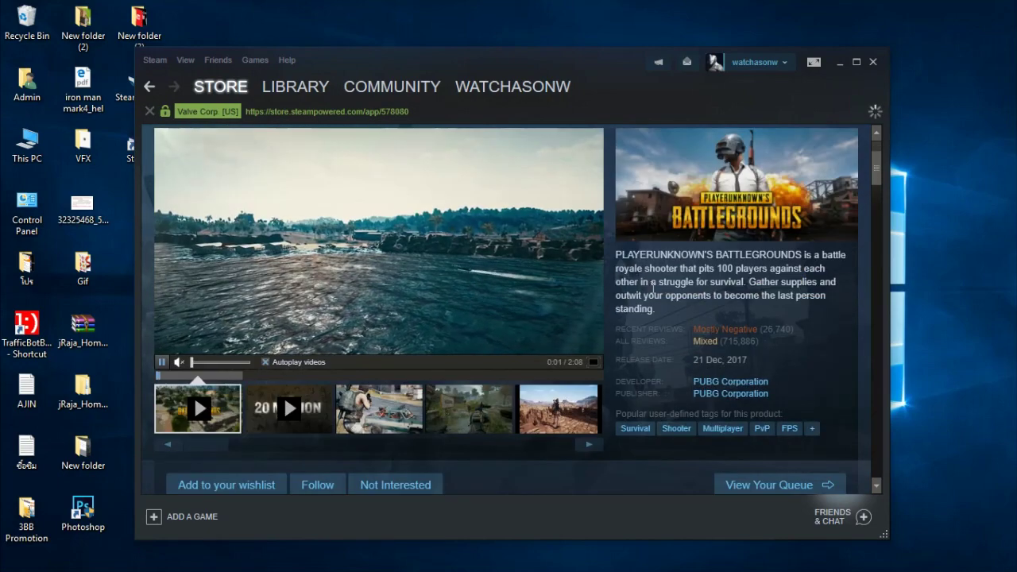
scroll(837, 299, down, 3)
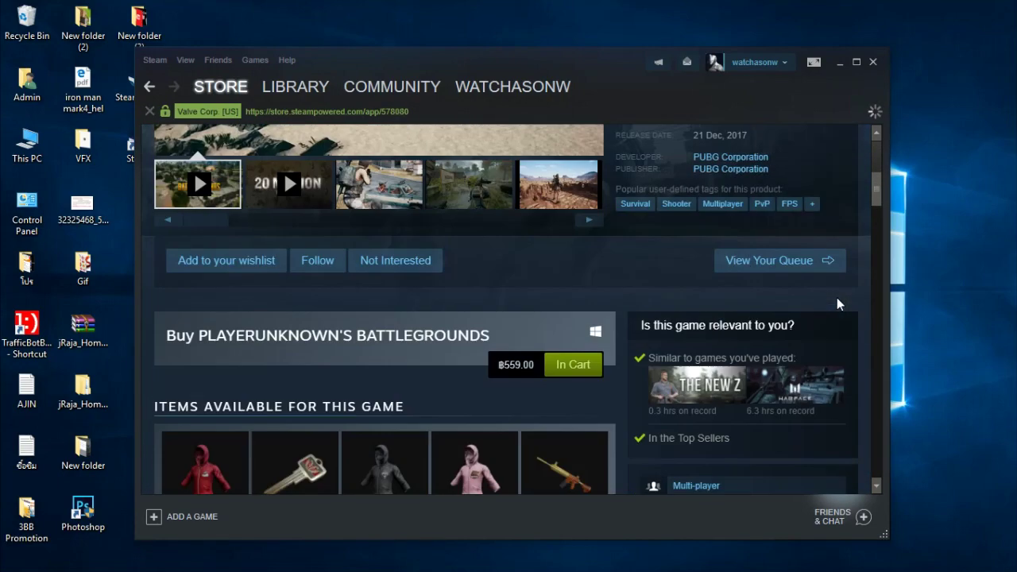
scroll(747, 296, down, 4)
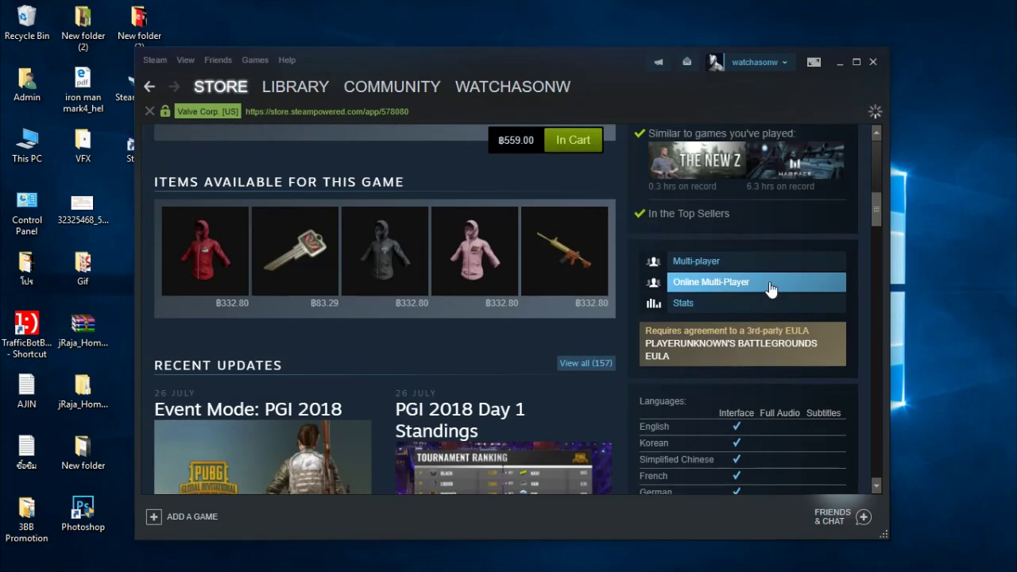
scroll(769, 283, down, 3)
scroll(695, 286, down, 3)
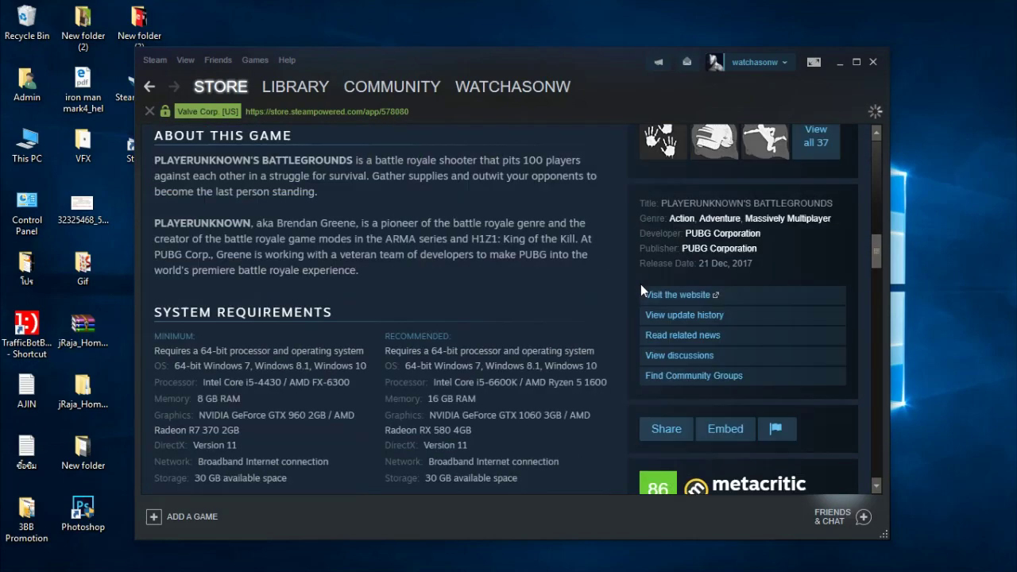
scroll(709, 286, down, 2)
Examine the recommended processor and memory in the System Requirements, highlighting each value.
drag(427, 286, 478, 285)
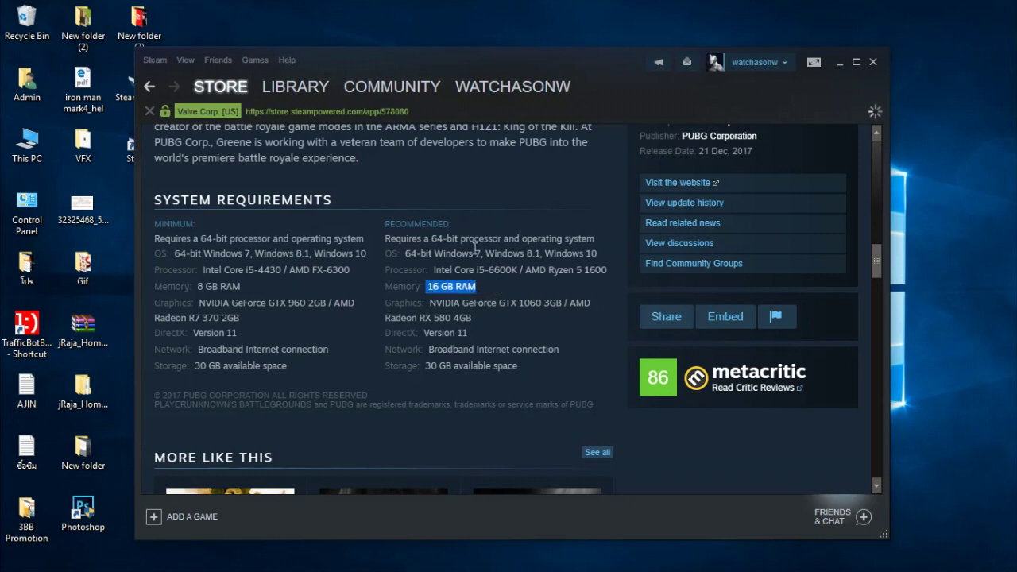
drag(434, 270, 517, 271)
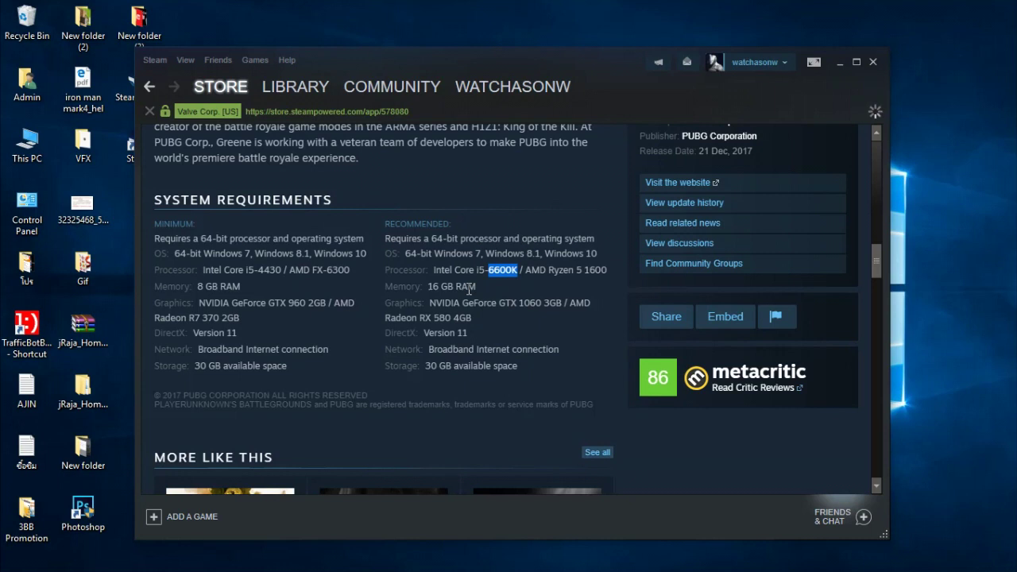
click(534, 270)
drag(475, 270, 510, 279)
click(488, 279)
drag(471, 270, 514, 271)
click(506, 276)
drag(505, 270, 587, 273)
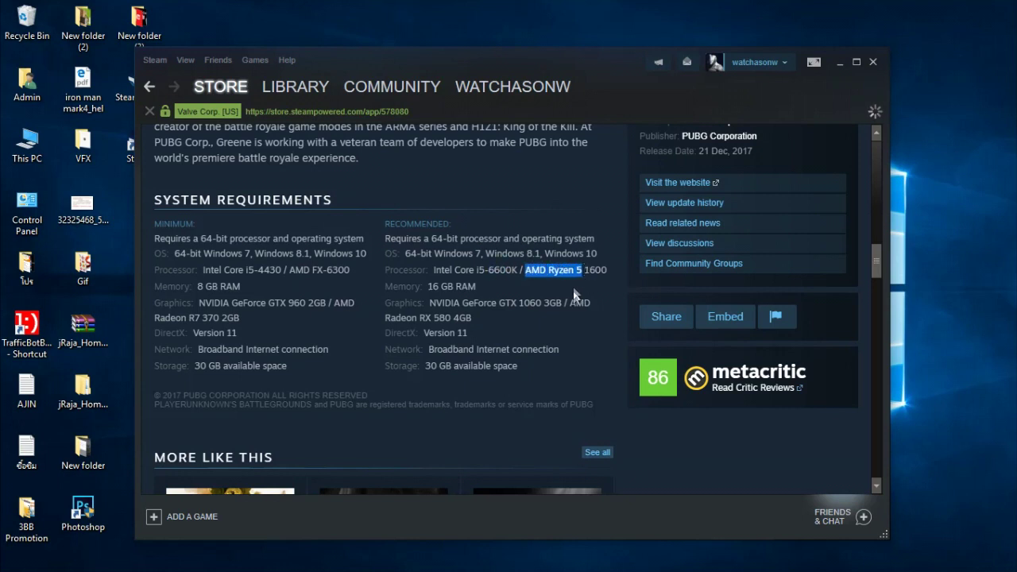
drag(584, 271, 609, 277)
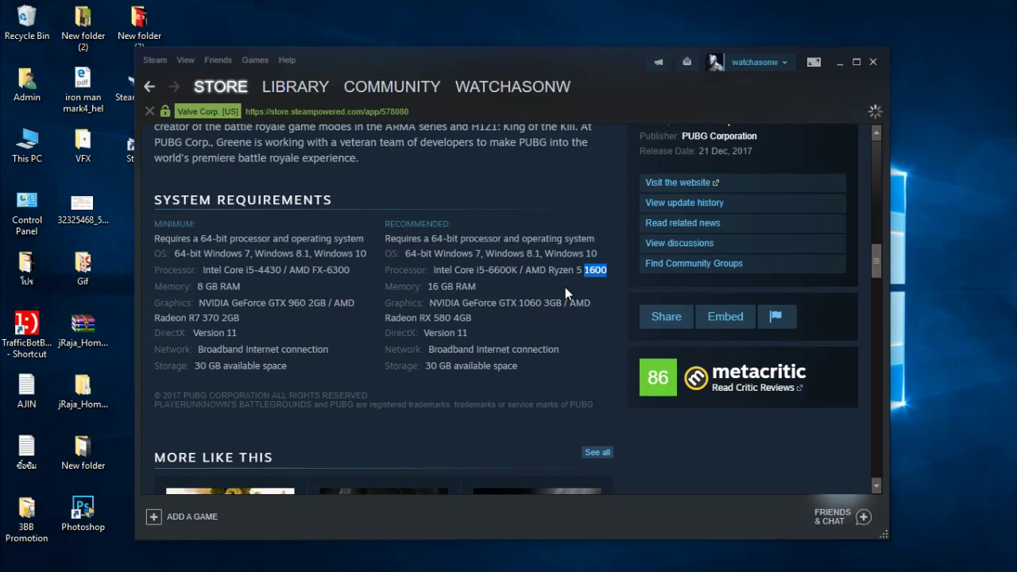
drag(387, 287, 475, 291)
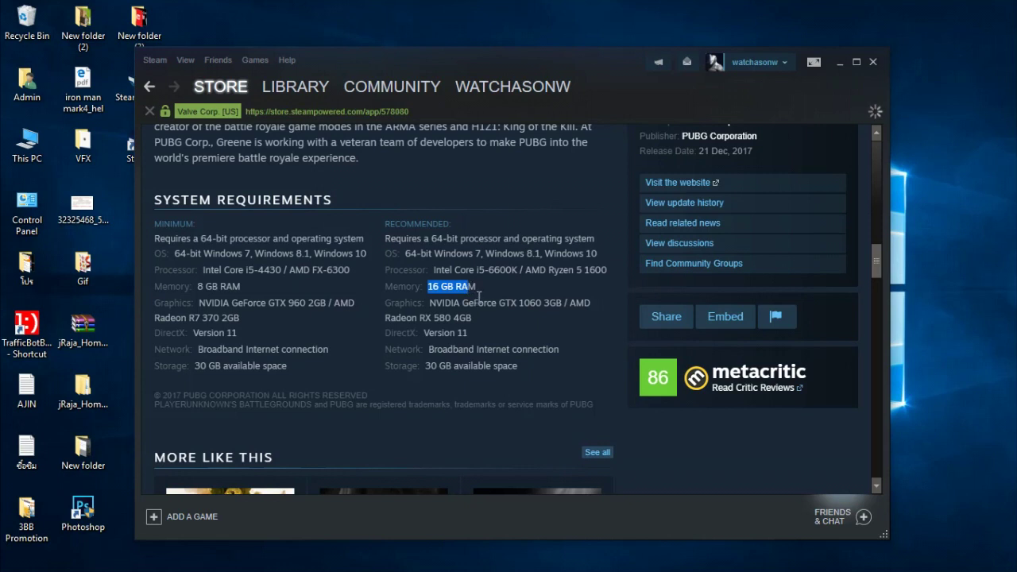
click(483, 299)
Examine the recommended operating systems and DirectX version in the System Requirements, highlighting the entries.
drag(407, 253, 458, 254)
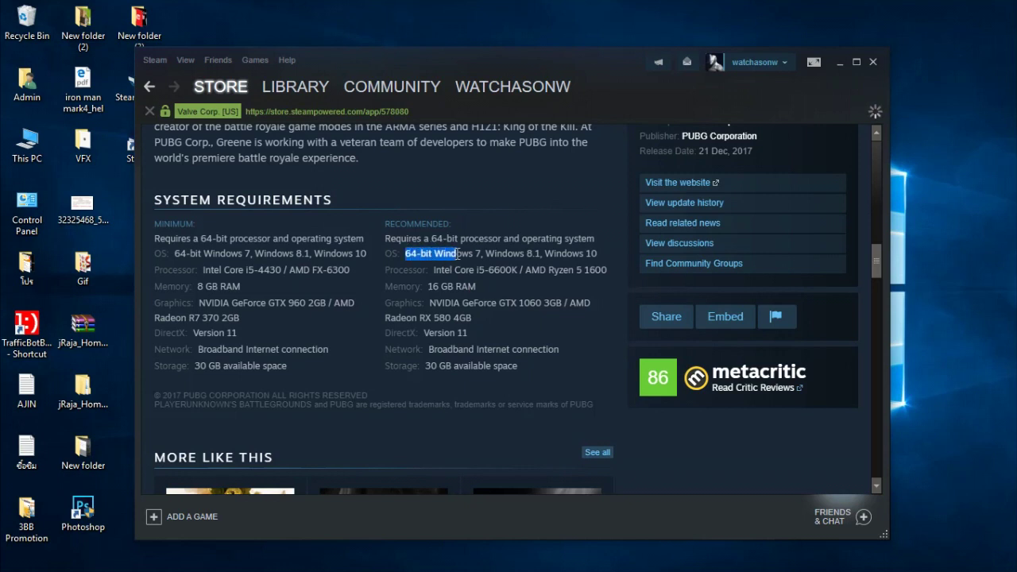
click(486, 254)
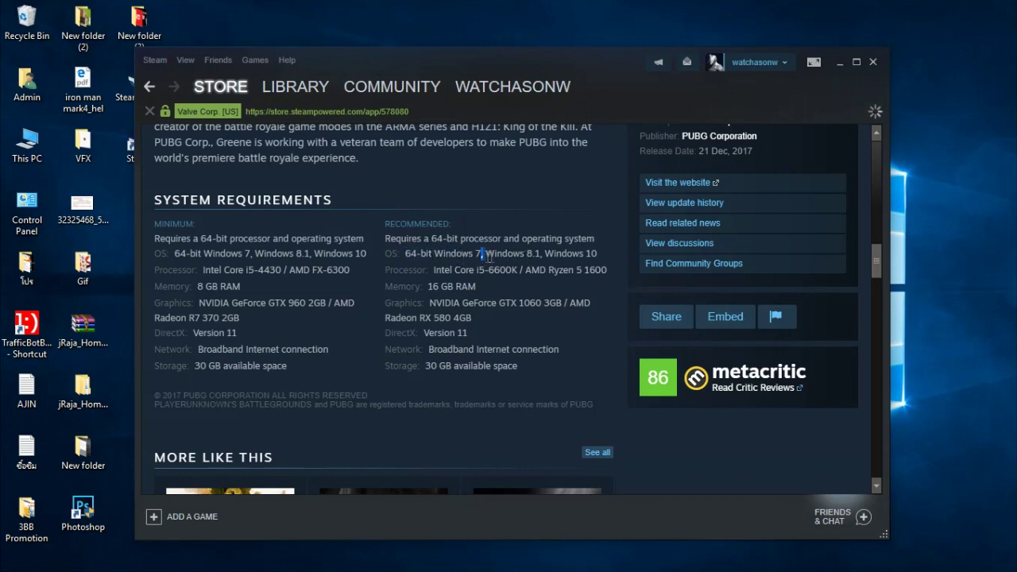
drag(443, 253, 525, 254)
double_click(556, 253)
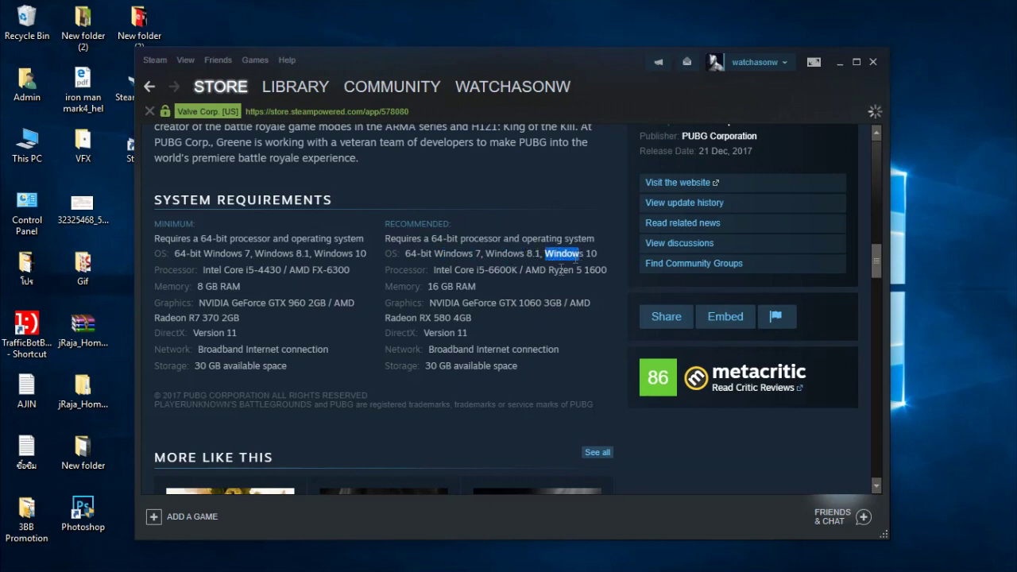
drag(523, 327, 472, 333)
click(429, 329)
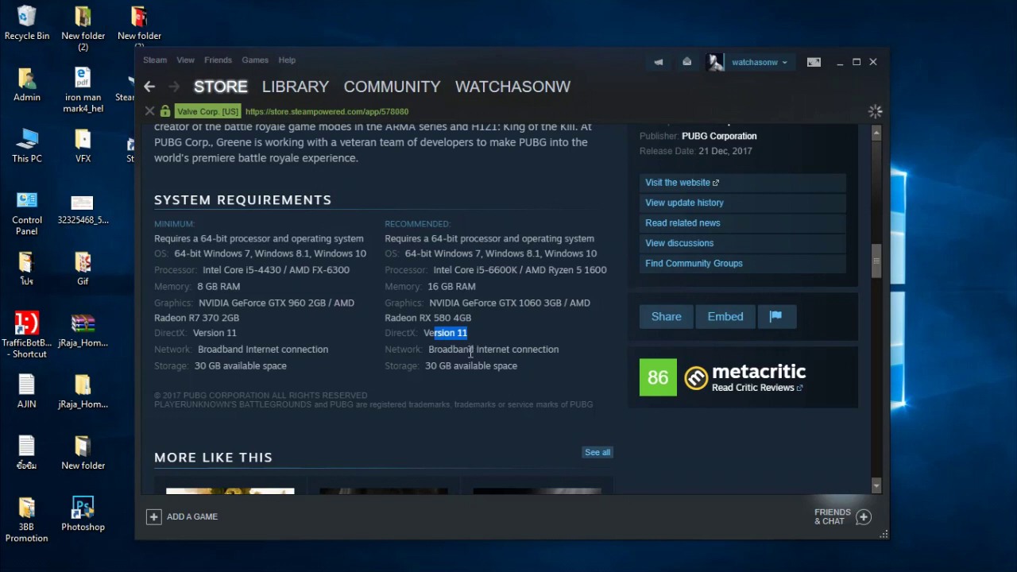
Examine the recommended network and storage entries in the System Requirements, highlighting each one.
click(494, 354)
drag(458, 352, 520, 355)
click(518, 361)
drag(429, 352, 561, 355)
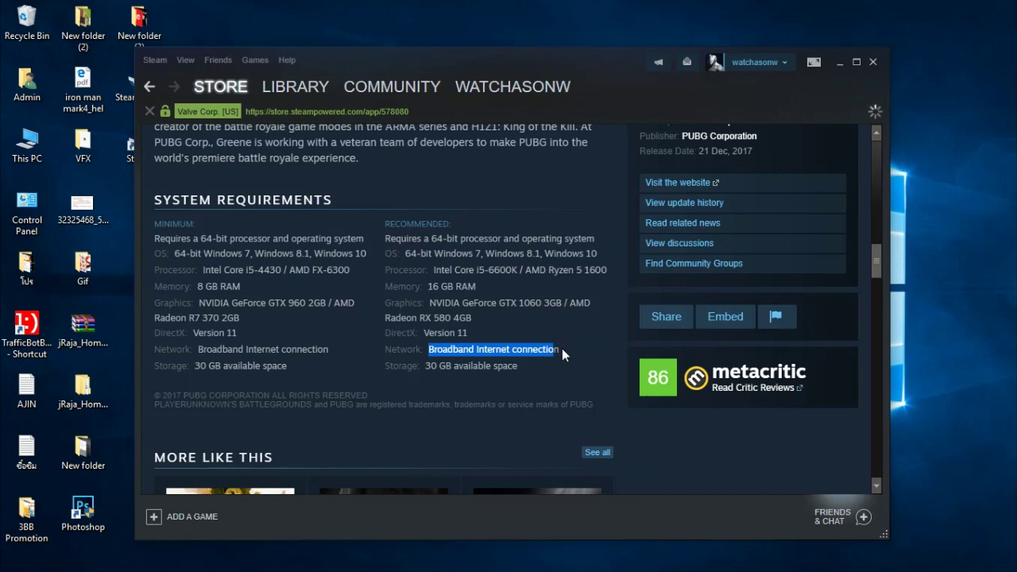
click(560, 354)
drag(559, 354, 385, 350)
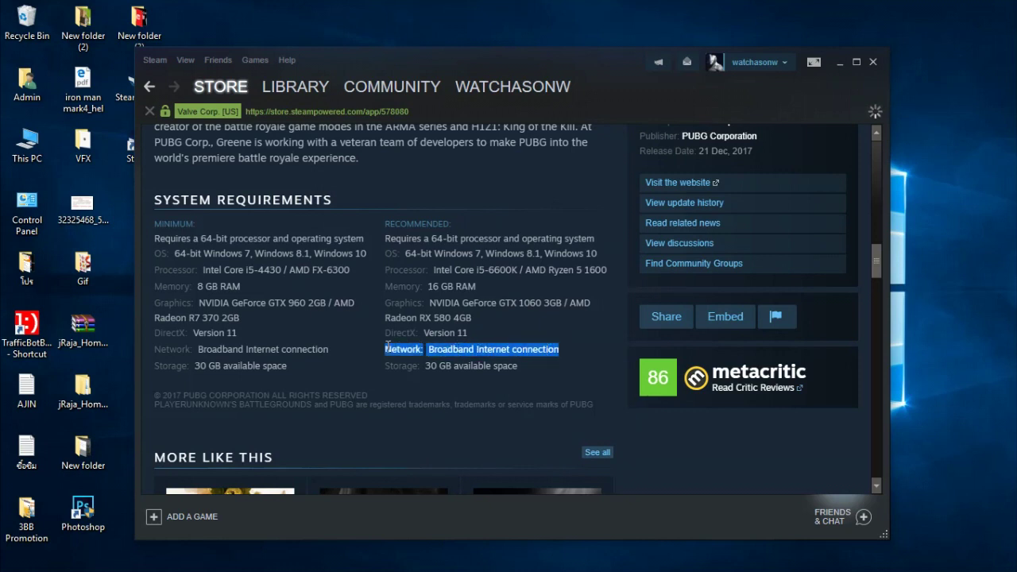
click(520, 354)
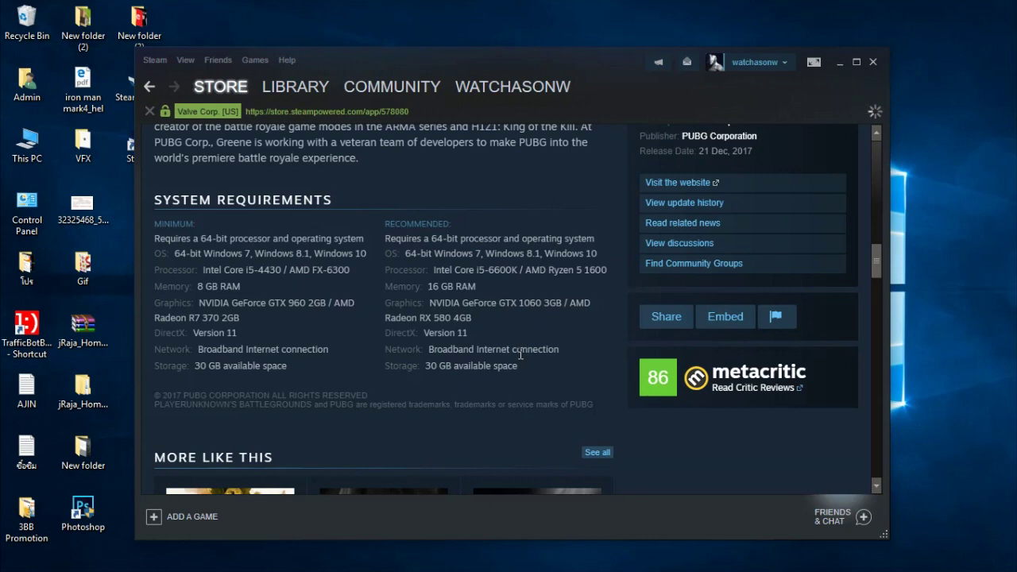
drag(414, 368, 483, 367)
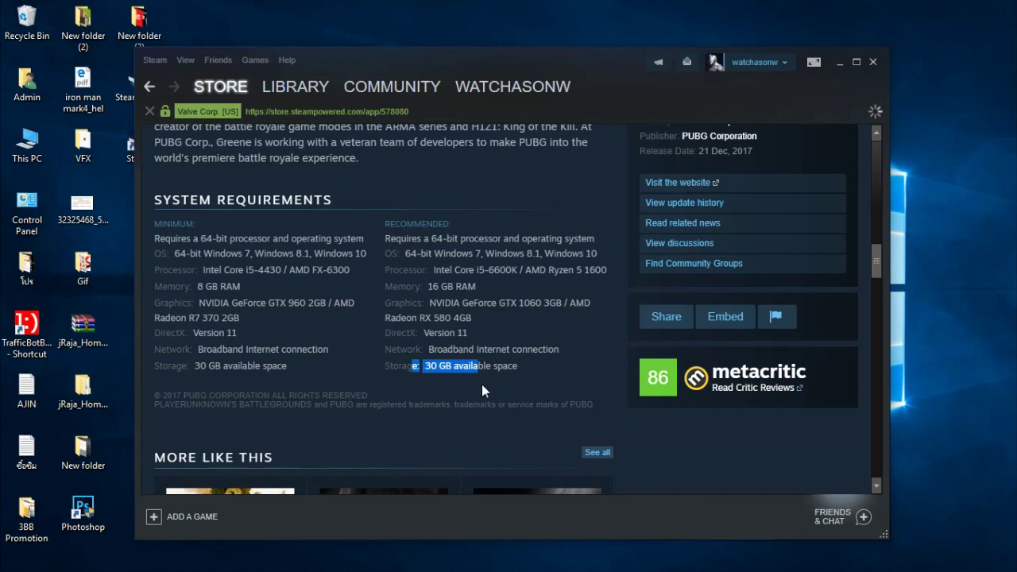
click(481, 384)
Examine the minimum operating system and processor in the System Requirements, highlighting parts of each entry.
double_click(196, 253)
drag(224, 247, 256, 260)
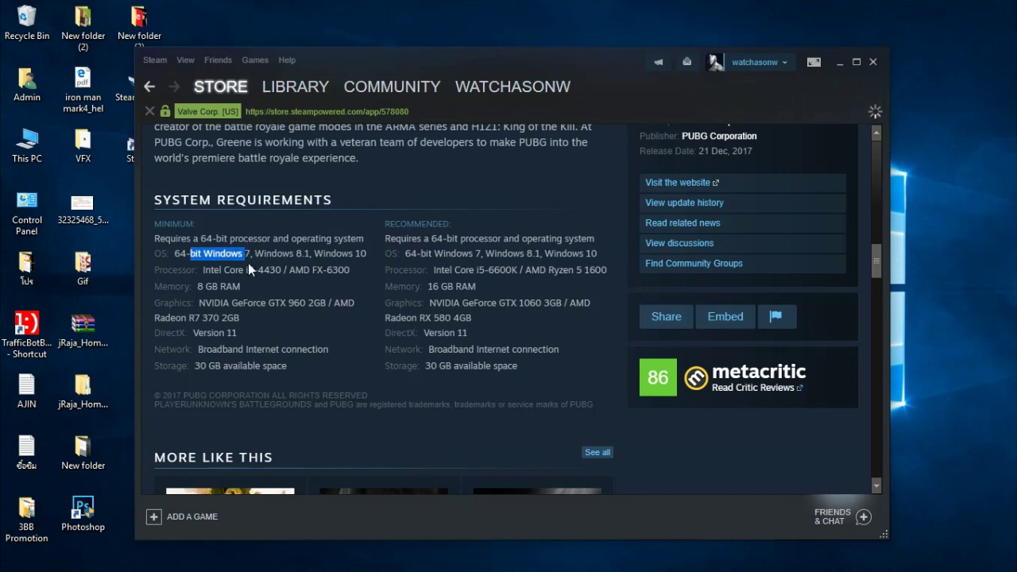
click(242, 289)
drag(210, 269, 263, 270)
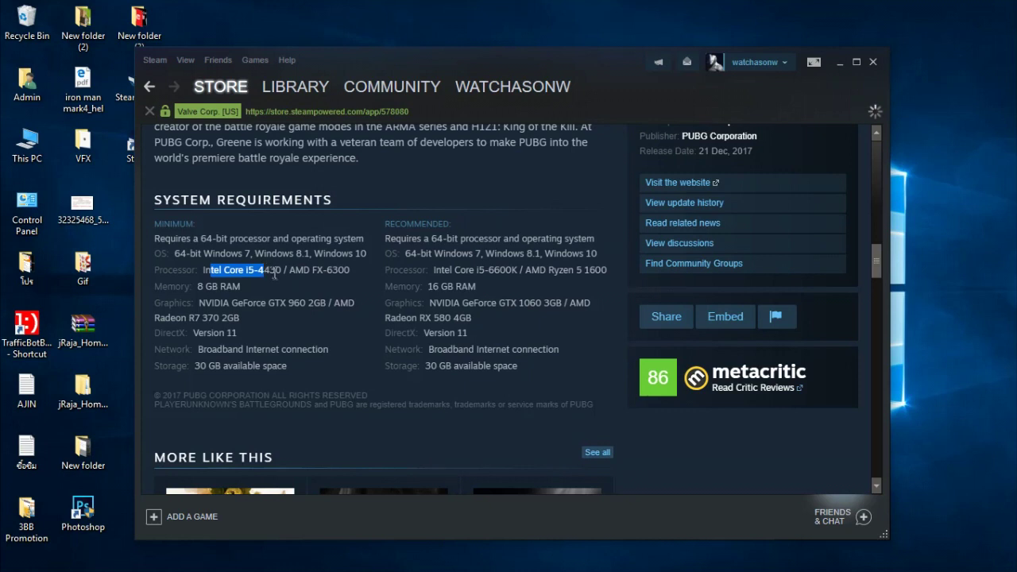
click(274, 271)
drag(263, 270, 282, 269)
drag(239, 270, 277, 273)
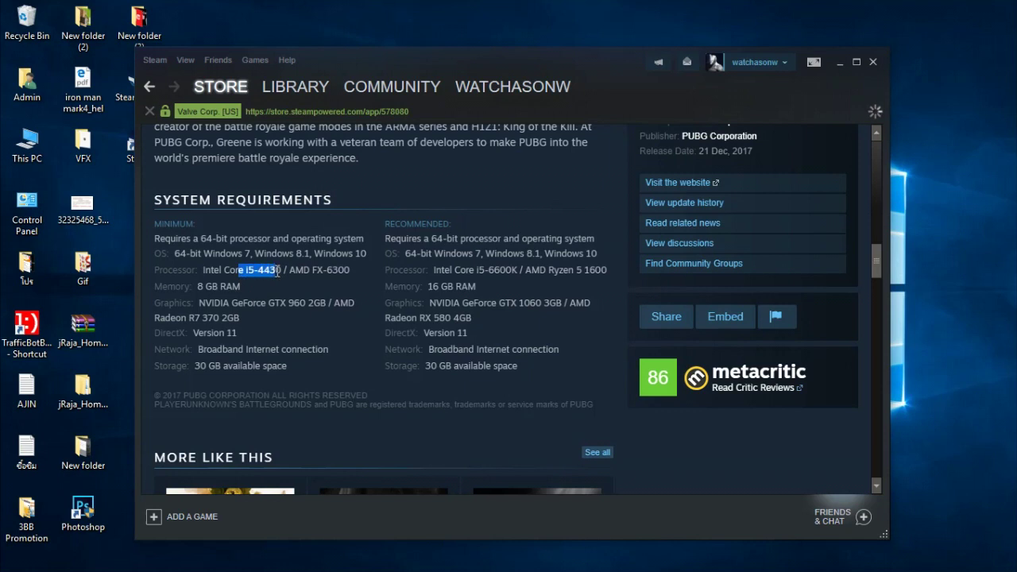
click(287, 282)
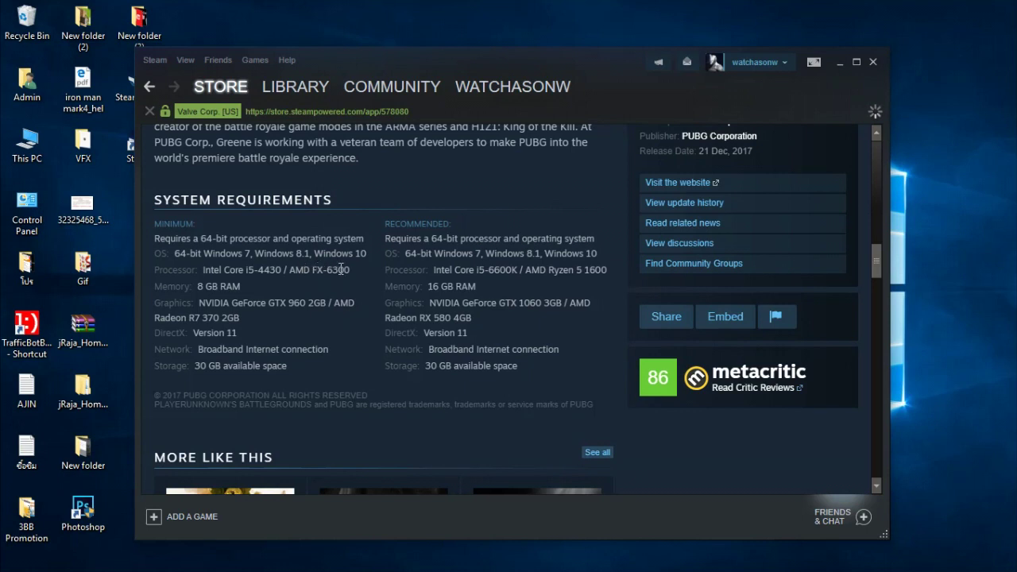
Examine the minimum memory and graphics card entries in the System Requirements, highlighting the values.
drag(195, 286, 241, 287)
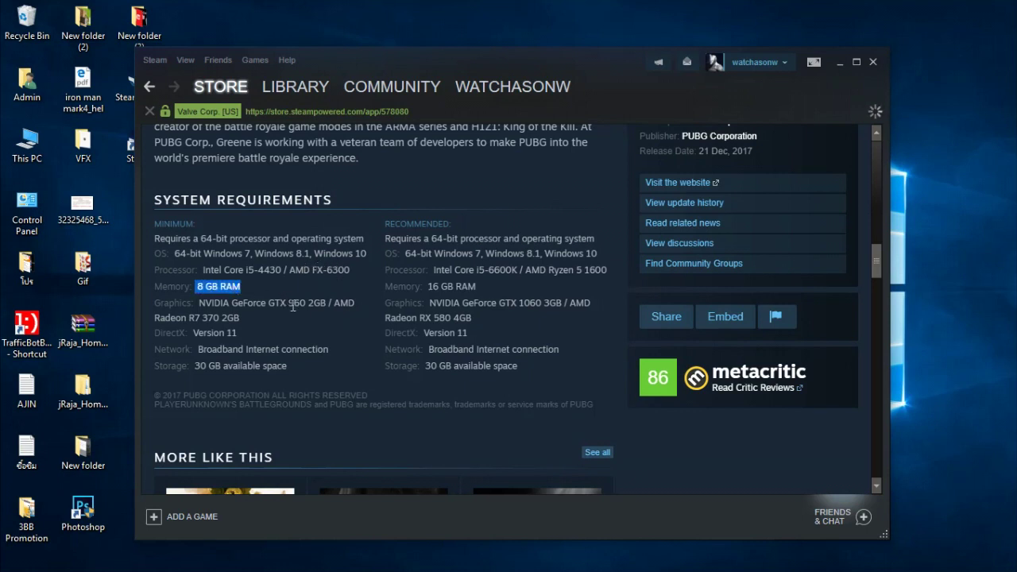
click(304, 301)
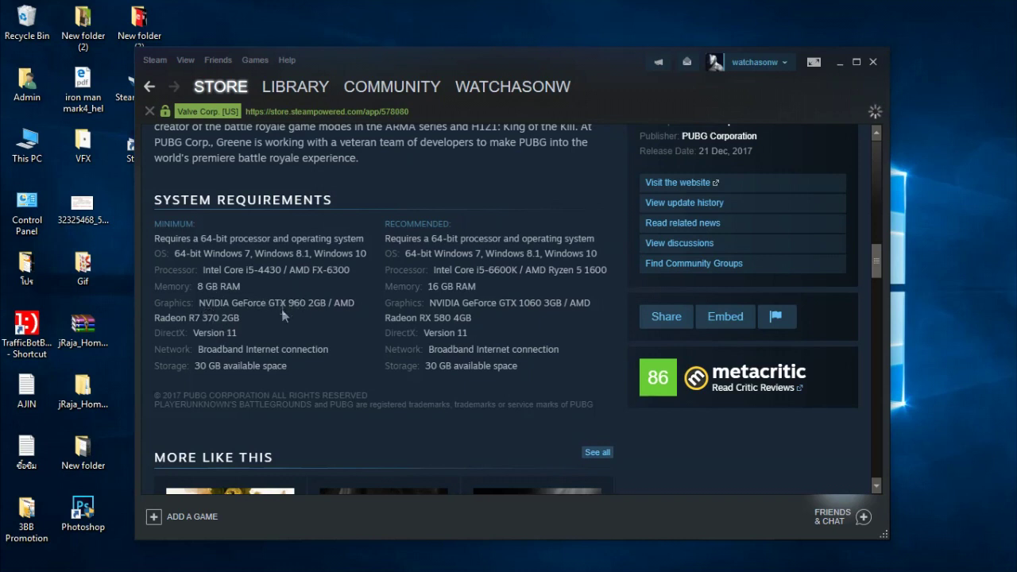
drag(289, 303, 322, 305)
drag(197, 319, 252, 331)
click(255, 325)
drag(156, 317, 476, 286)
click(224, 317)
Examine the minimum DirectX version in the System Requirements and compare it with the recommended one.
scroll(268, 307, down, 1)
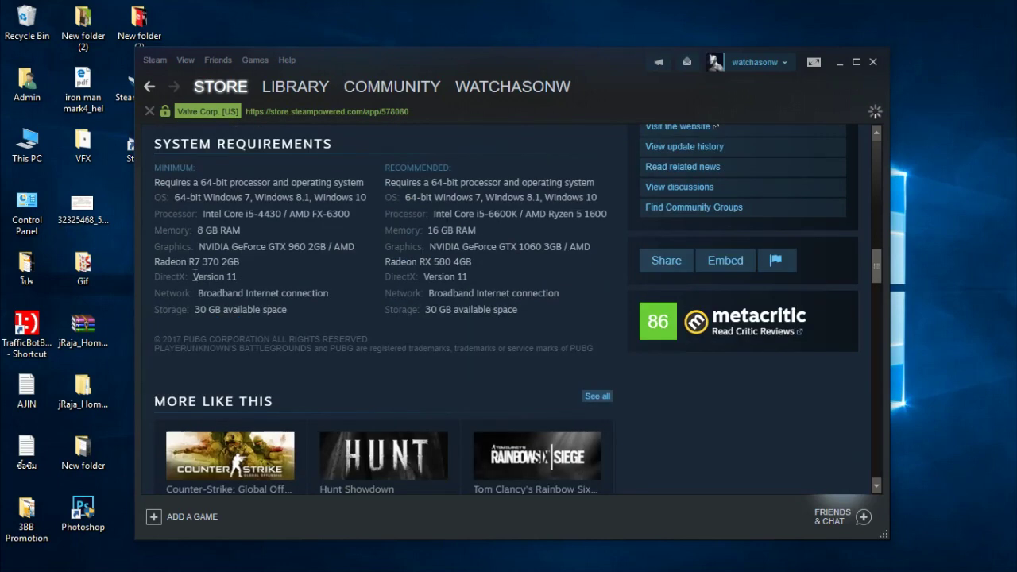
drag(194, 276, 238, 276)
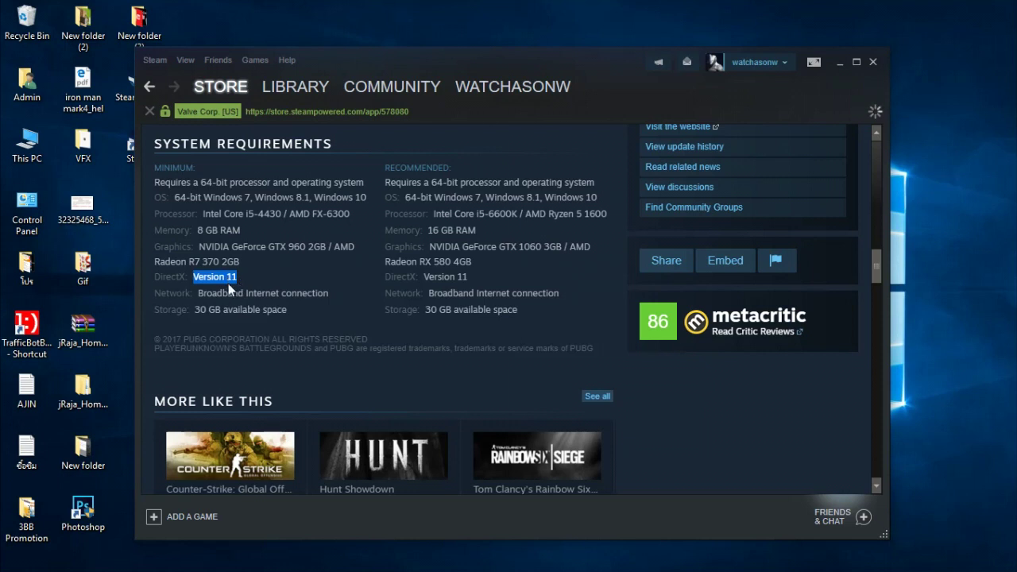
click(328, 285)
drag(474, 280, 306, 284)
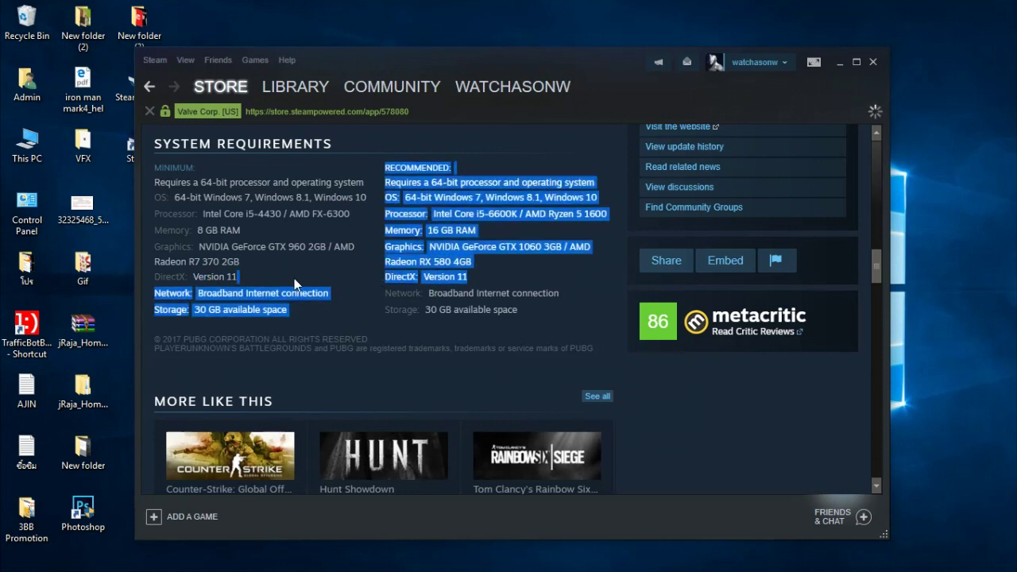
click(271, 286)
Examine the minimum network requirement, highlighting the connection type.
drag(158, 293, 331, 294)
click(319, 306)
drag(199, 292, 331, 291)
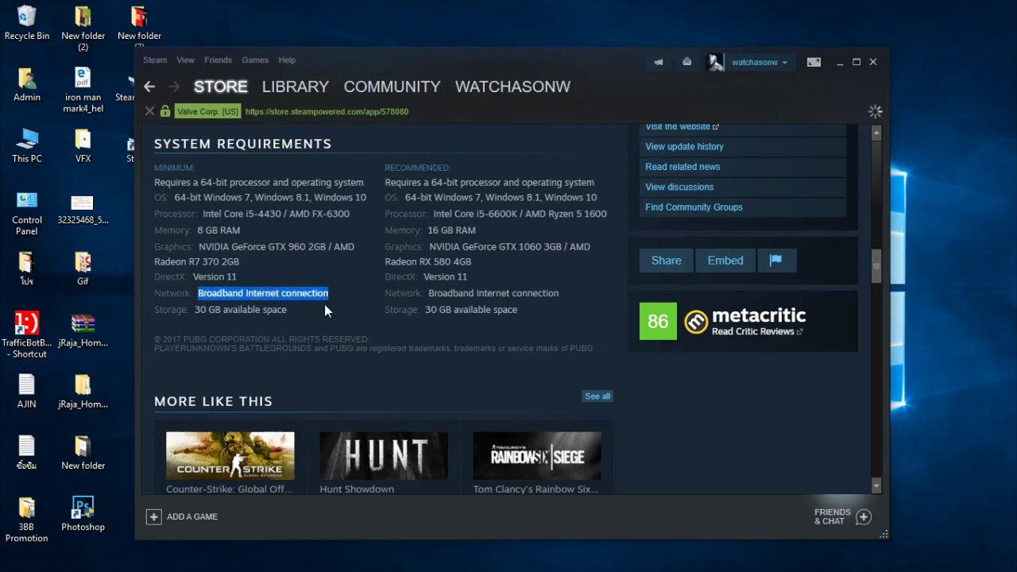
click(324, 310)
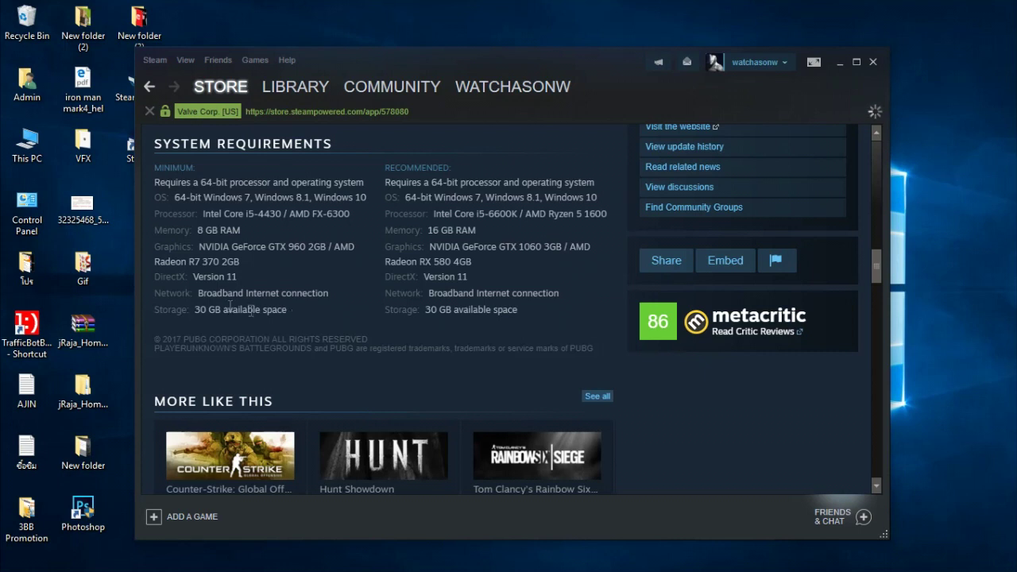
drag(198, 293, 258, 293)
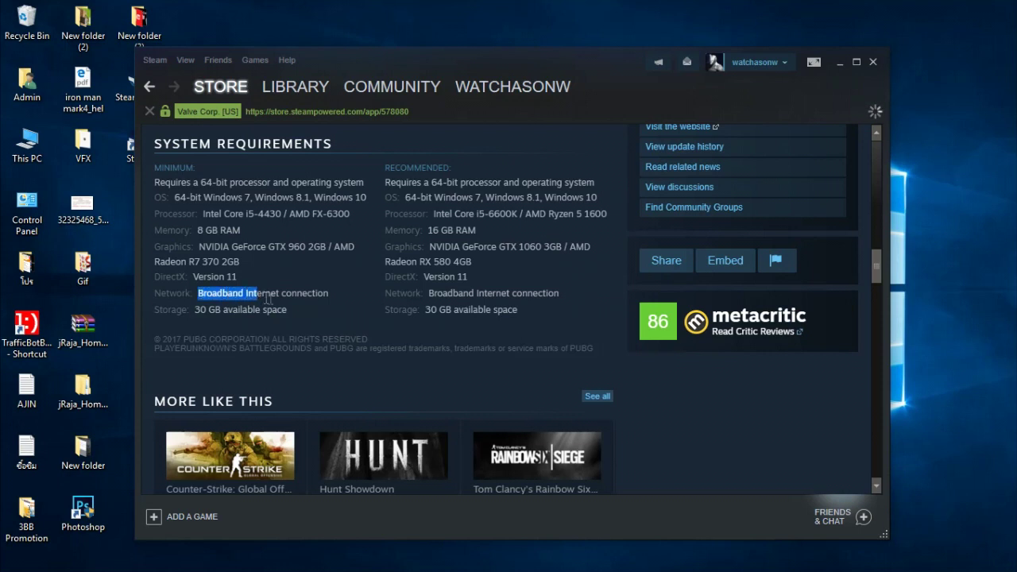
click(285, 294)
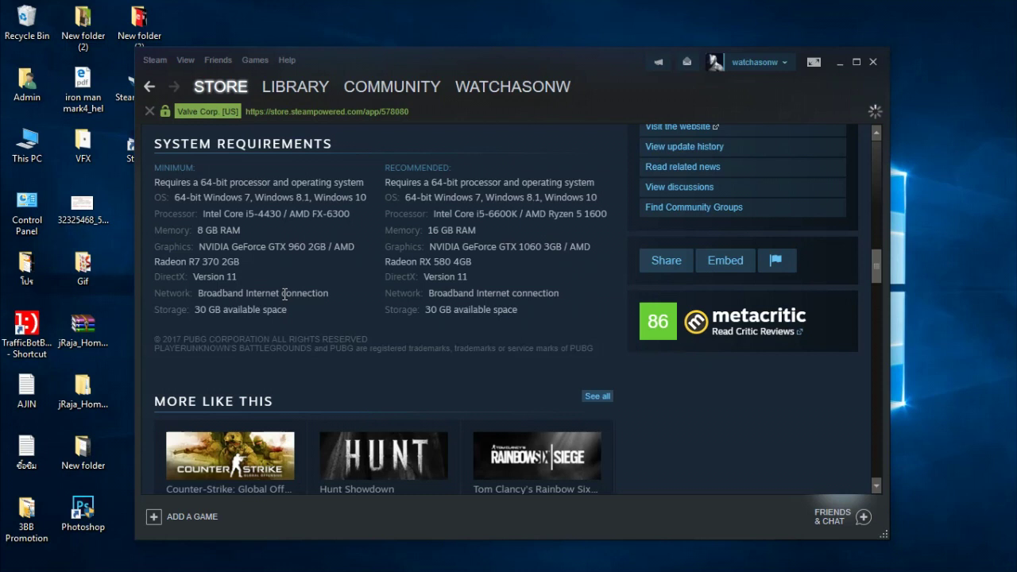
drag(197, 293, 281, 294)
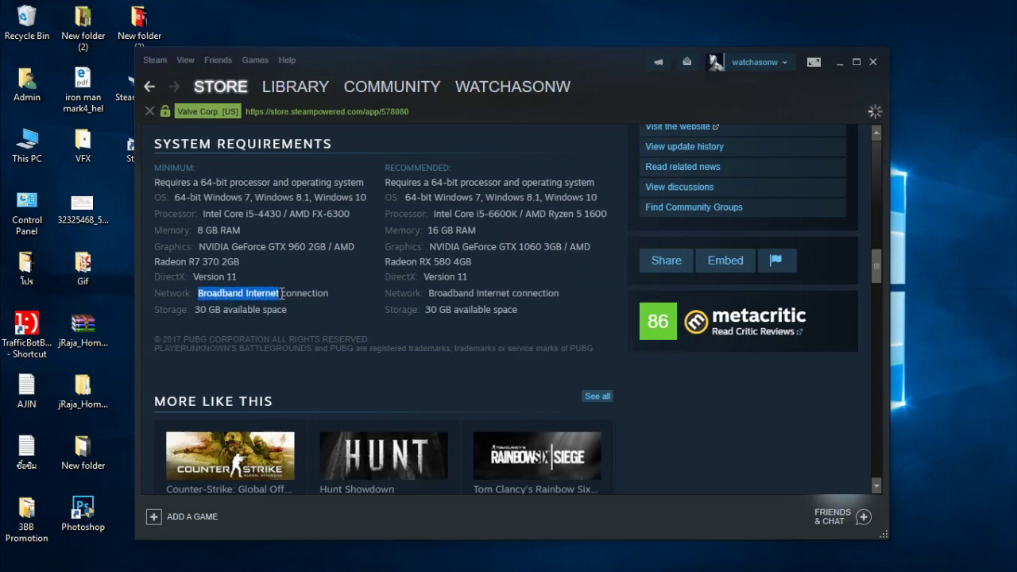
click(292, 310)
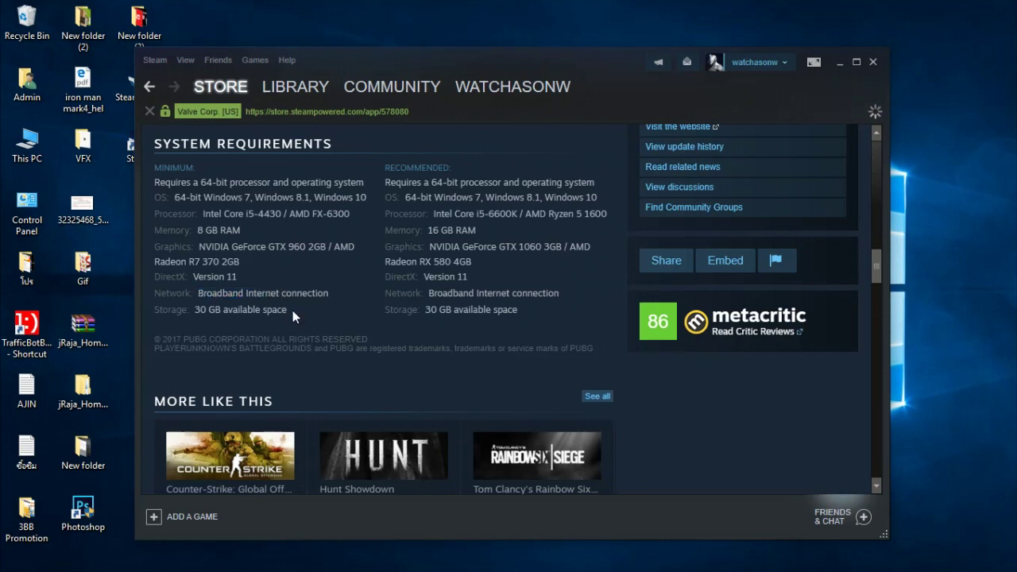
Examine the minimum storage requirement together with the network entry above it, highlighting both.
drag(293, 309, 197, 308)
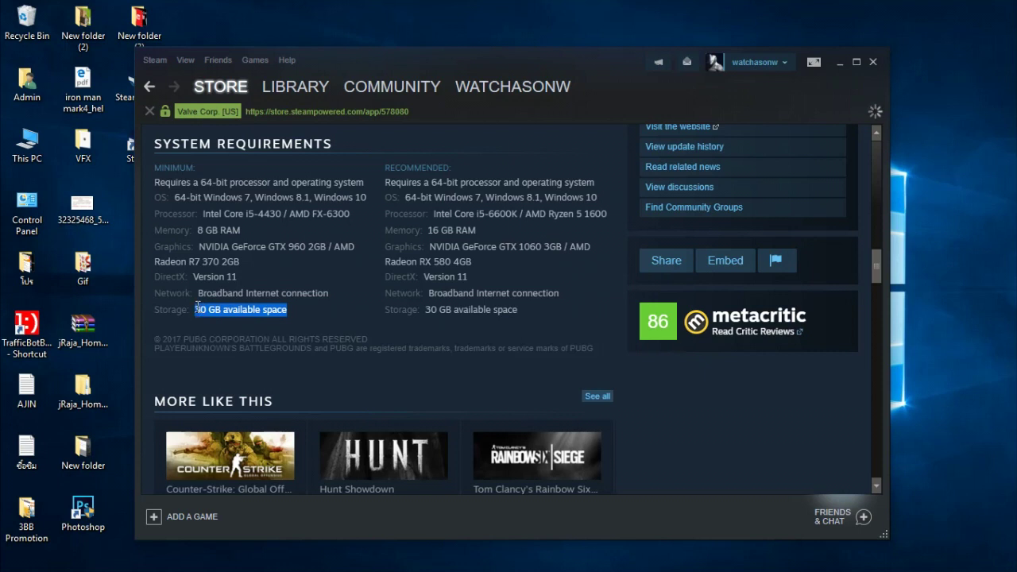
click(304, 311)
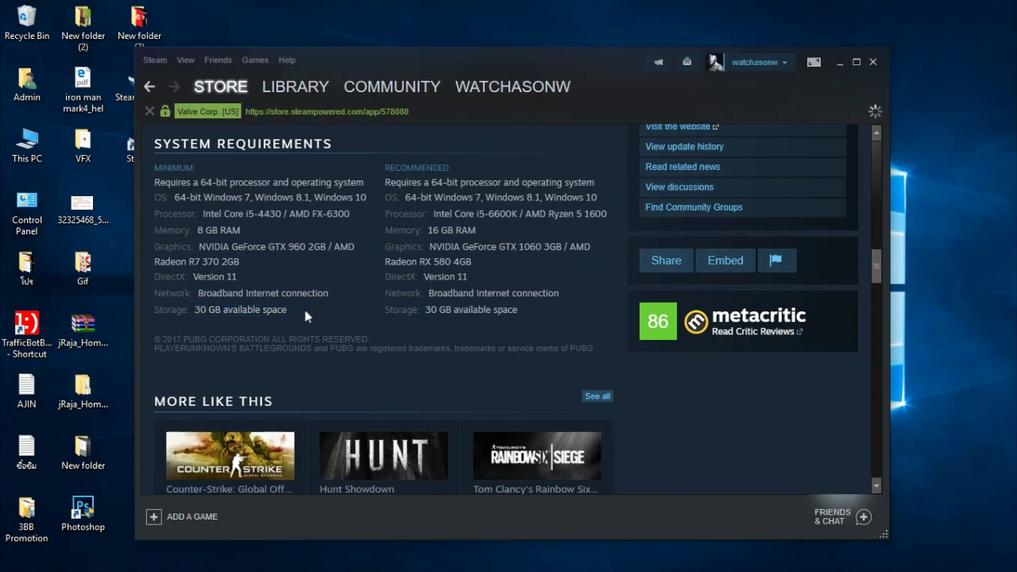
drag(191, 309, 209, 309)
click(231, 332)
drag(175, 310, 311, 295)
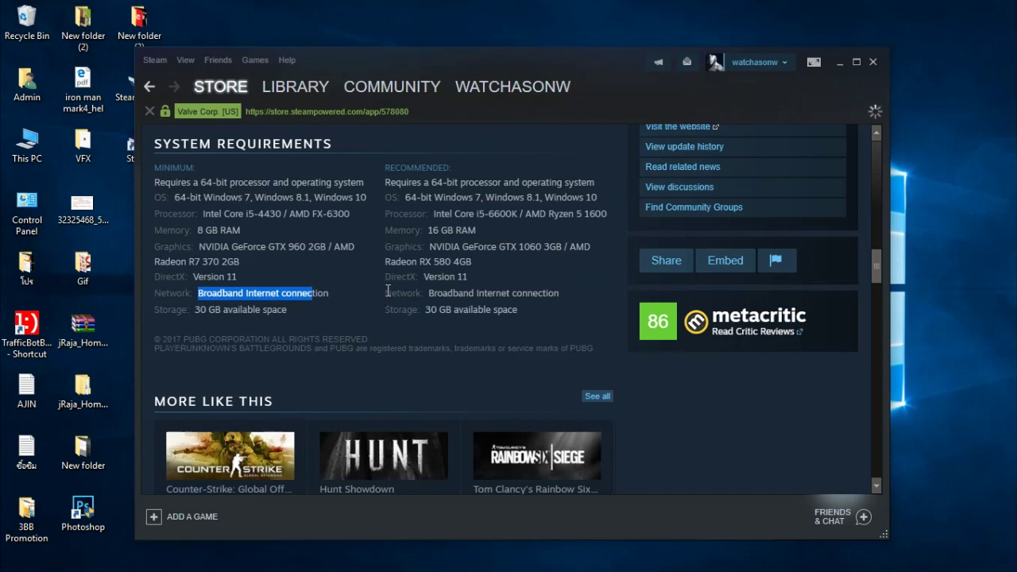
click(350, 309)
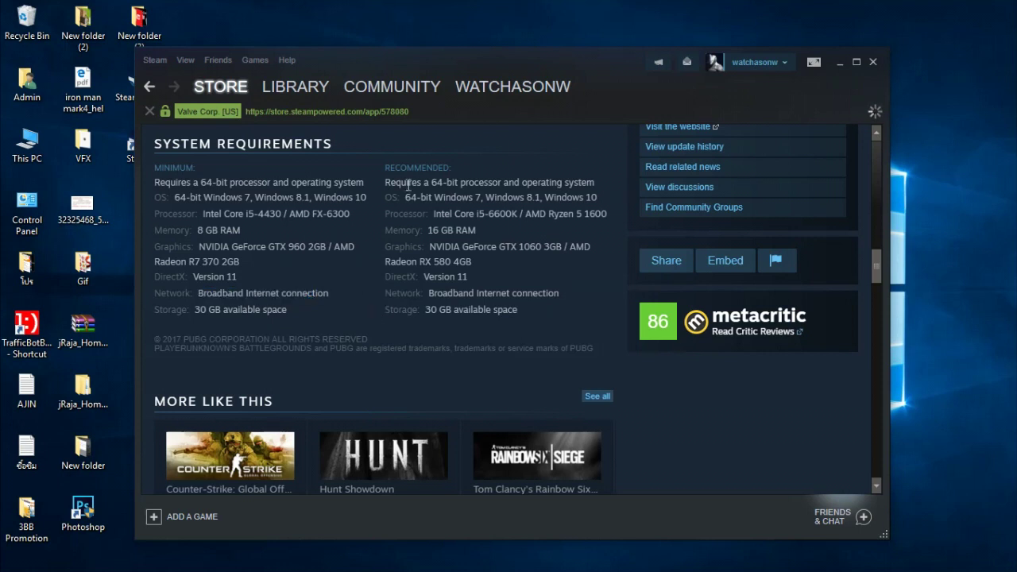
Review the minimum requirements again and highlight the available storage space needed for the game.
scroll(552, 213, up, 1)
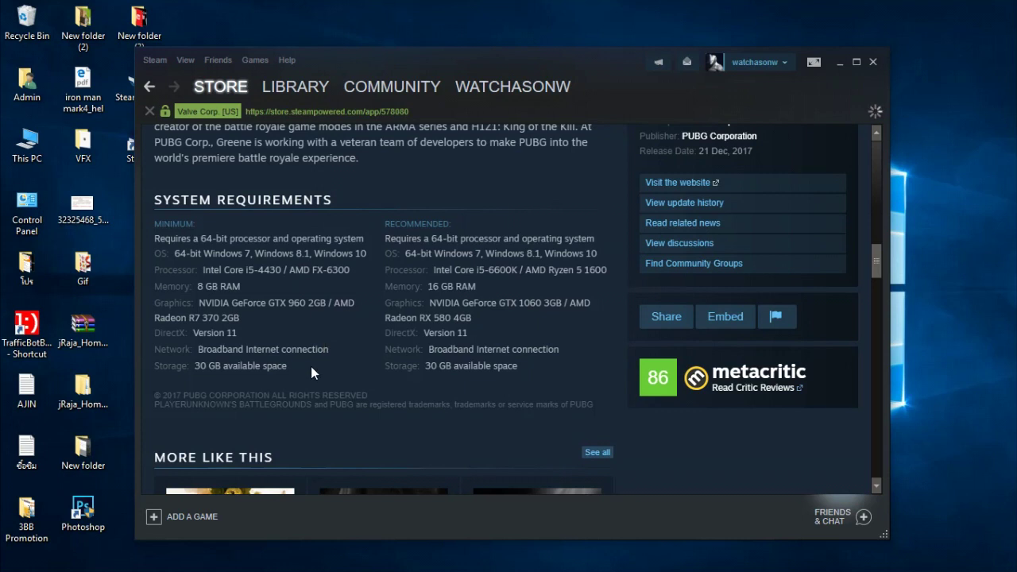
drag(169, 365, 217, 366)
click(221, 366)
click(276, 366)
scroll(292, 383, down, 1)
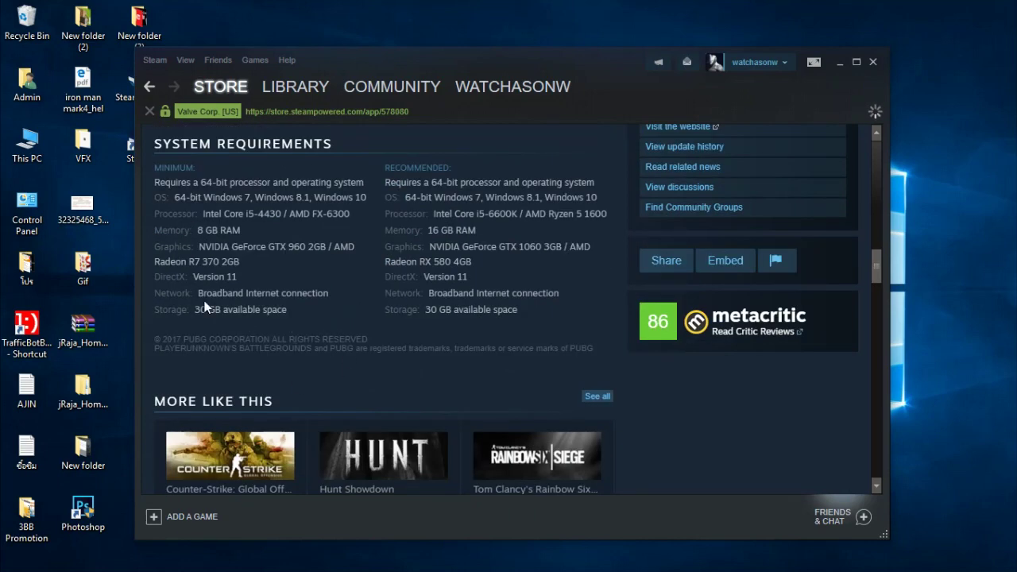
drag(193, 309, 287, 316)
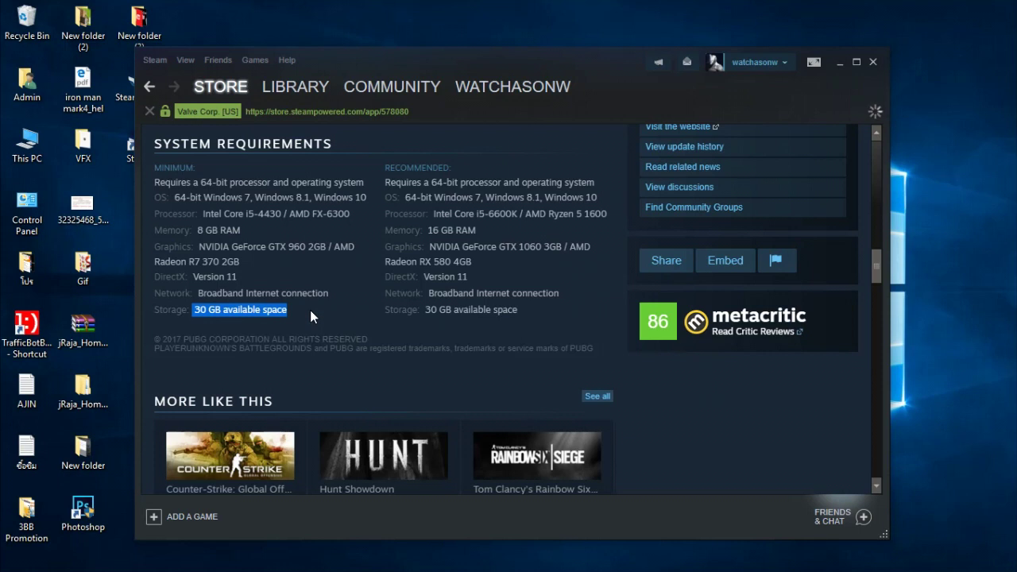
click(300, 318)
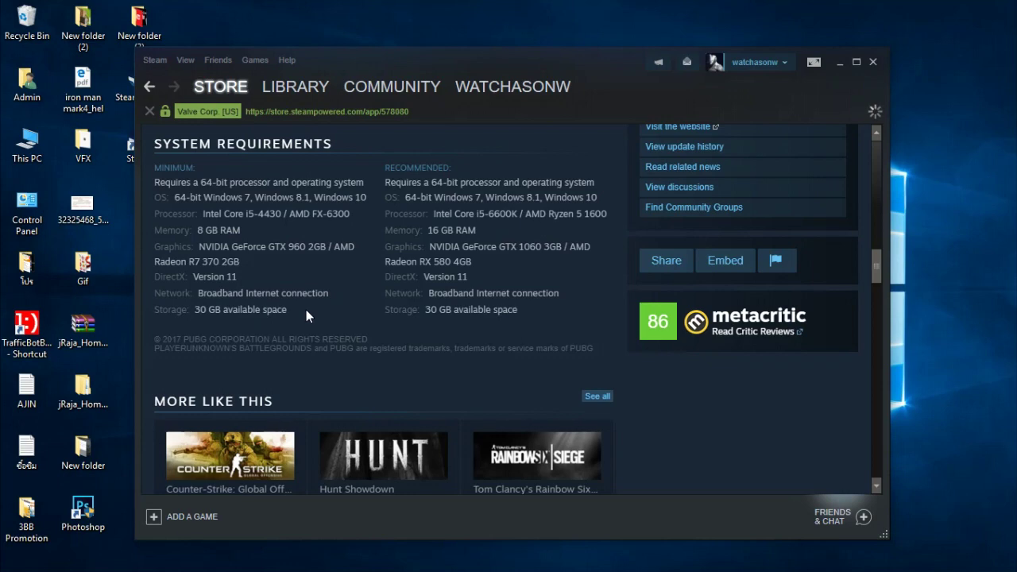
Leave the game's store page for the account's Friend Activity page and look through it.
scroll(535, 340, up, 6)
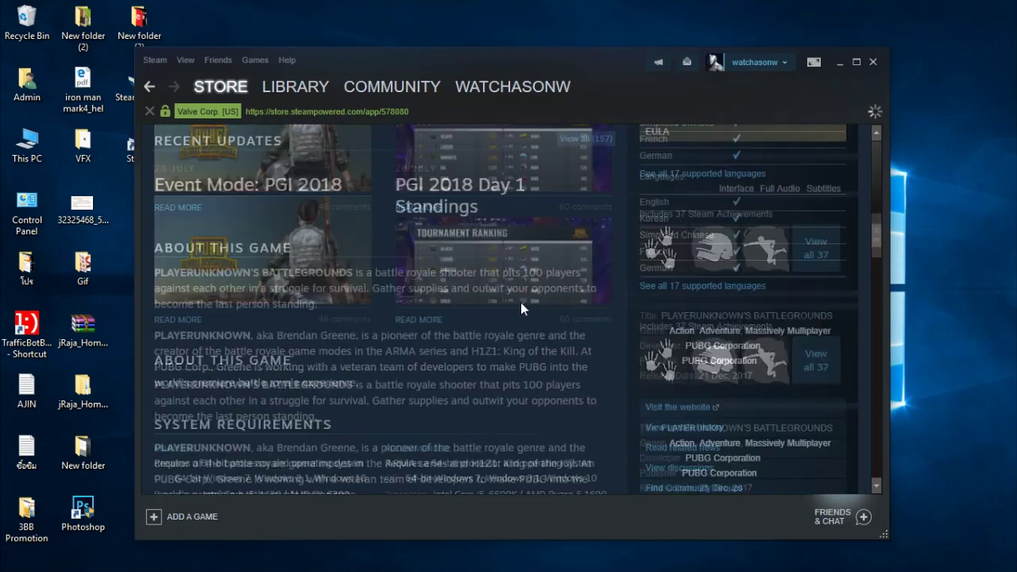
mouse_move(282, 97)
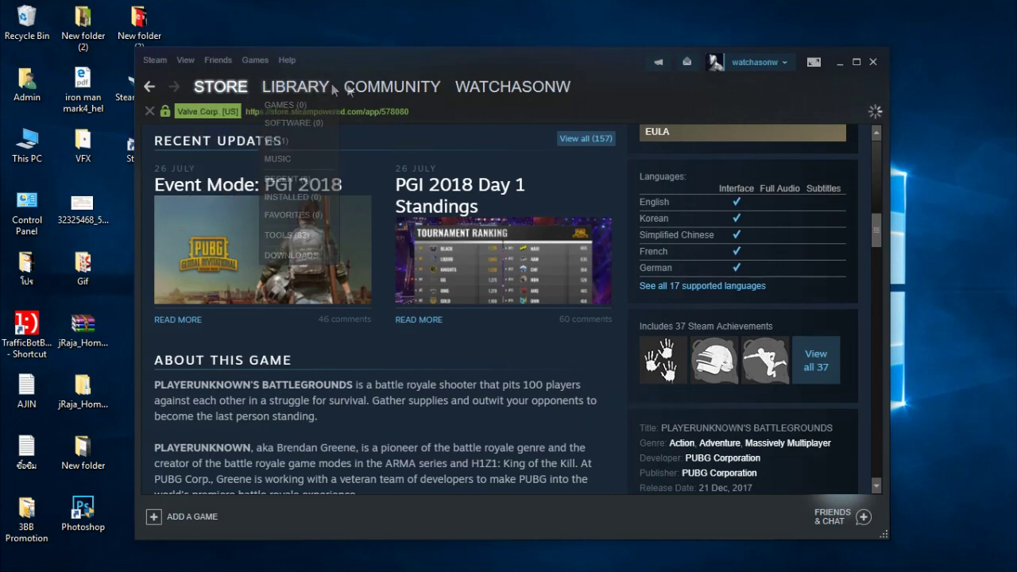
mouse_move(493, 87)
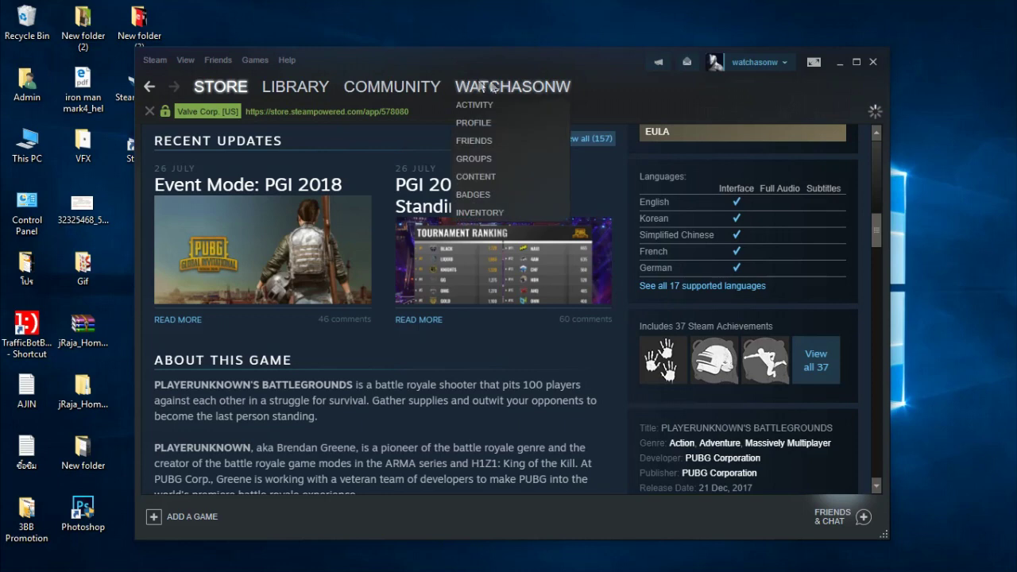
click(510, 87)
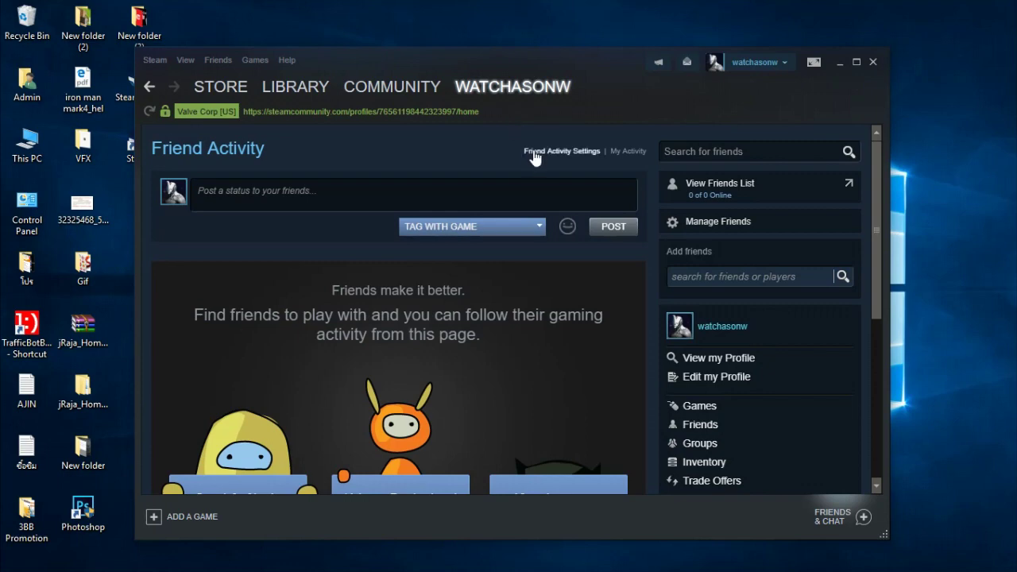
scroll(528, 171, down, 3)
scroll(525, 172, up, 3)
Visit the Community page and open the games library, moving the window slightly on the desktop.
click(382, 97)
click(280, 89)
mouse_move(261, 100)
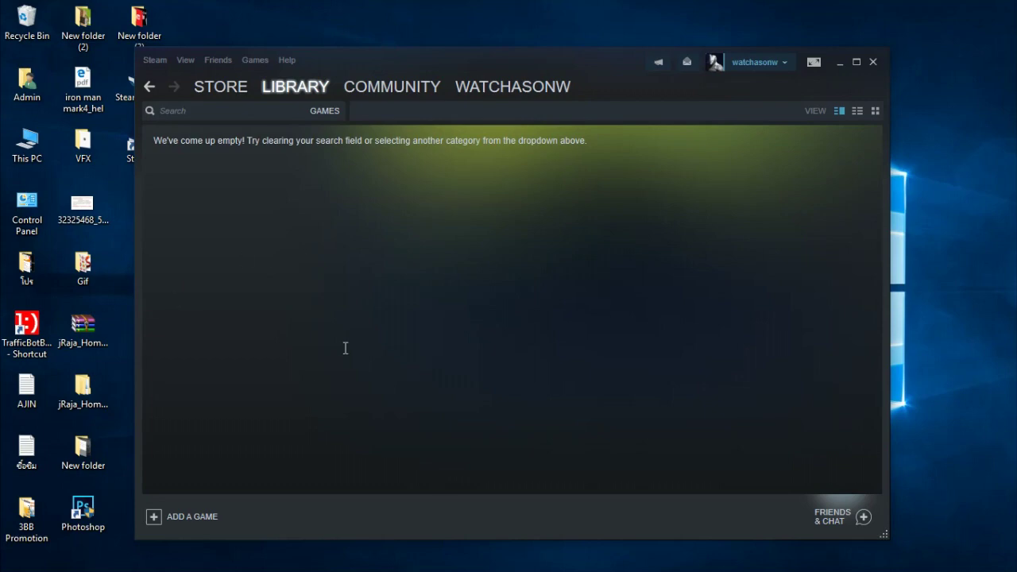
drag(611, 60, 587, 74)
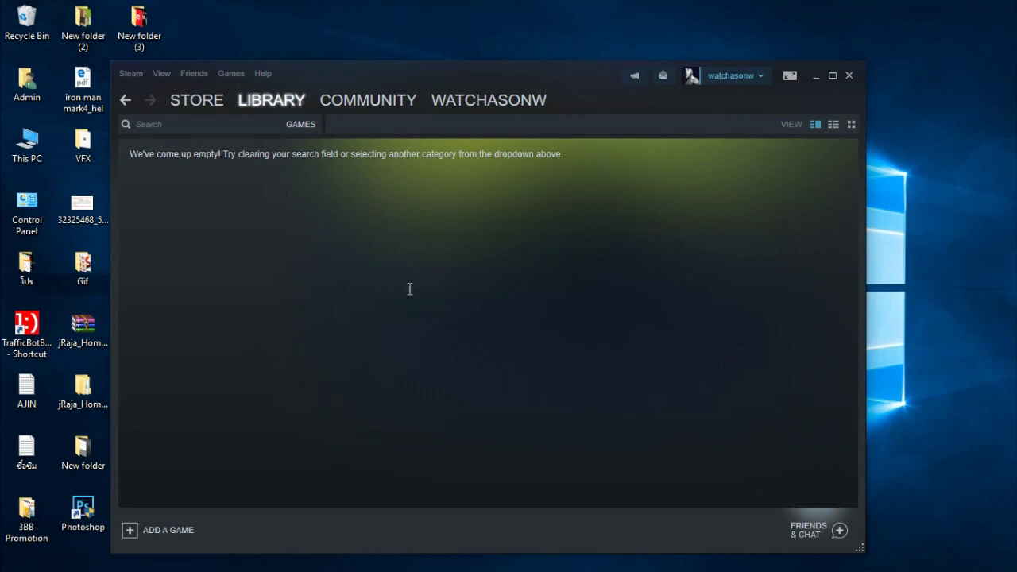
Go back from the games library through the Community page to the Friend Activity page.
click(123, 103)
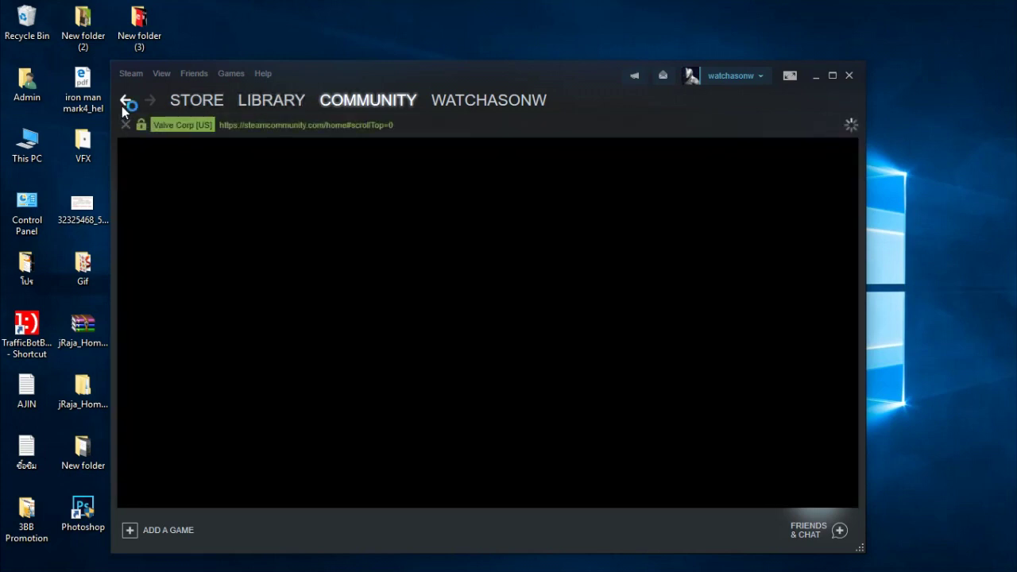
click(124, 101)
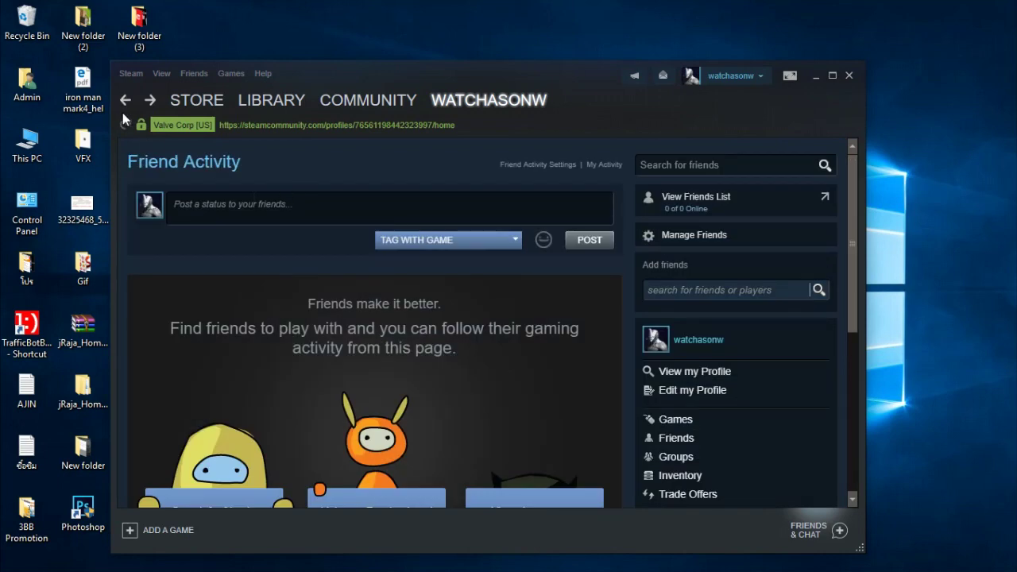
Return to the PLAYERUNKNOWN'S BATTLEGROUNDS store page, look over its purchase section, and bring up the system requirements.
click(126, 100)
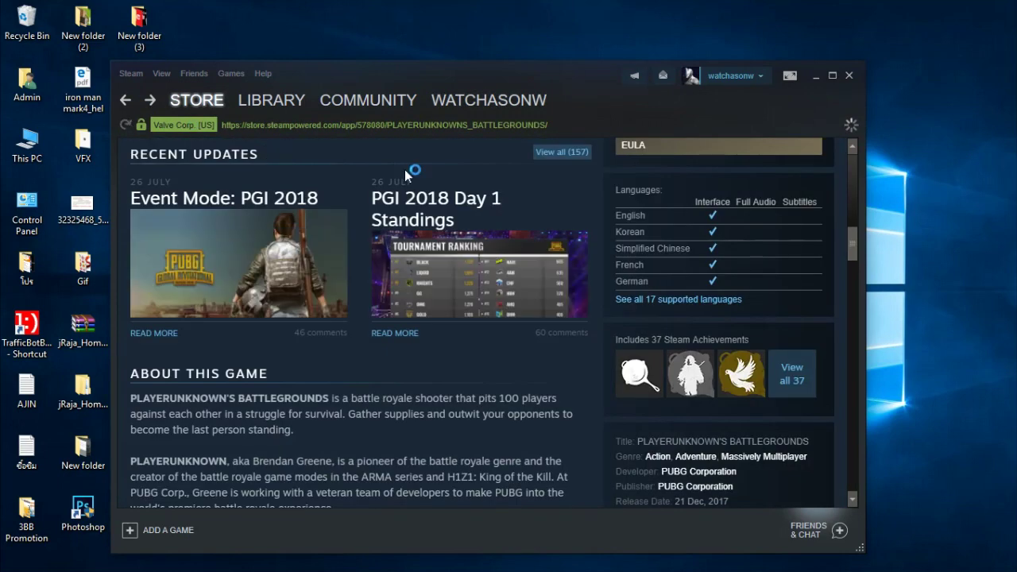
scroll(474, 212, up, 2)
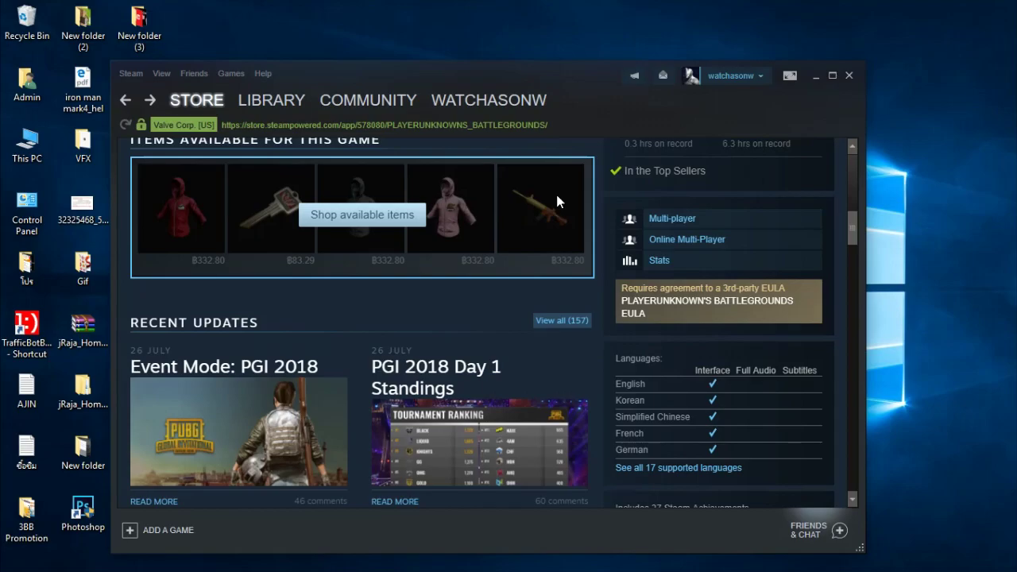
scroll(557, 201, up, 7)
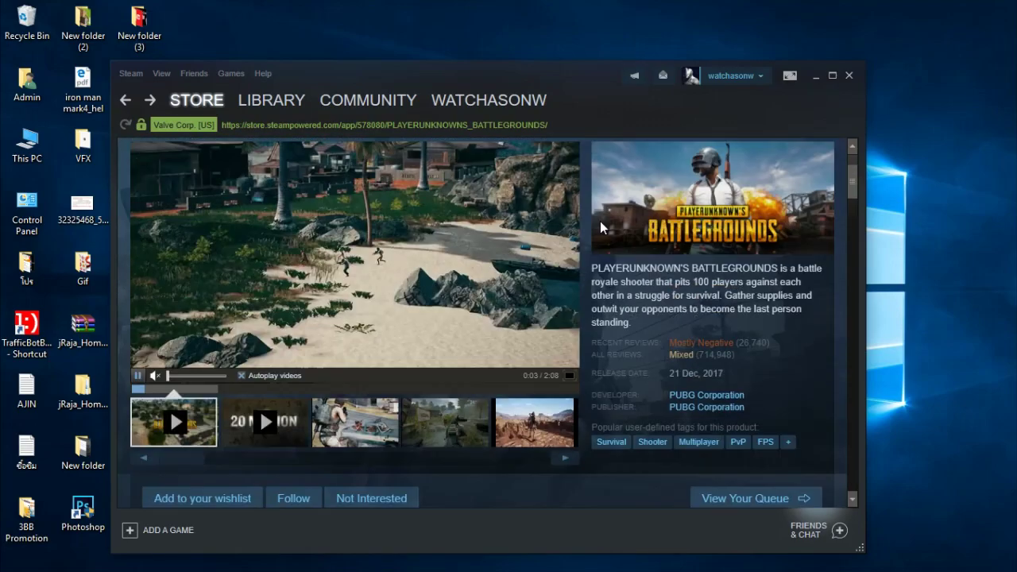
scroll(600, 221, up, 1)
scroll(602, 218, down, 6)
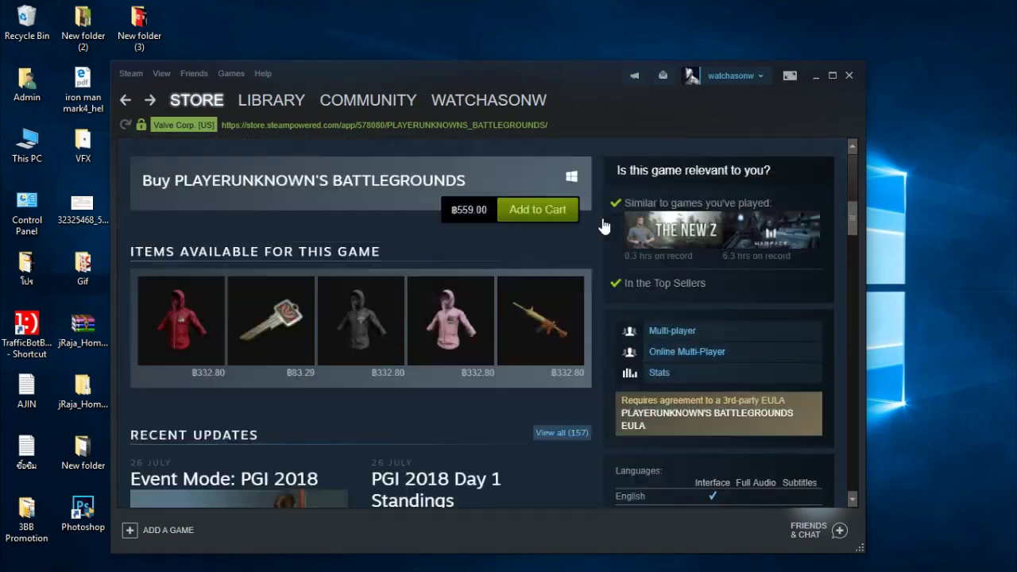
scroll(602, 226, down, 10)
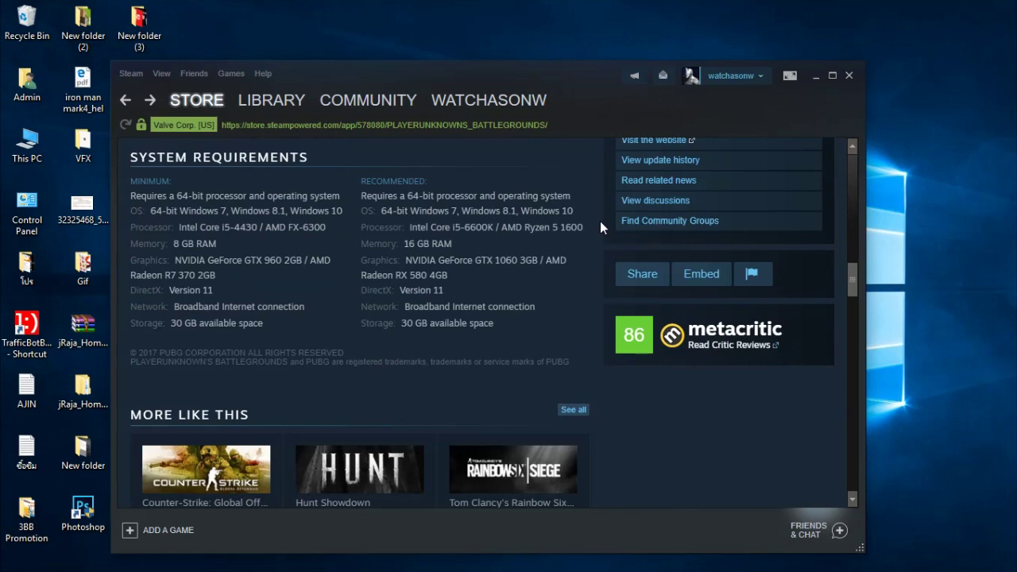
scroll(597, 222, up, 1)
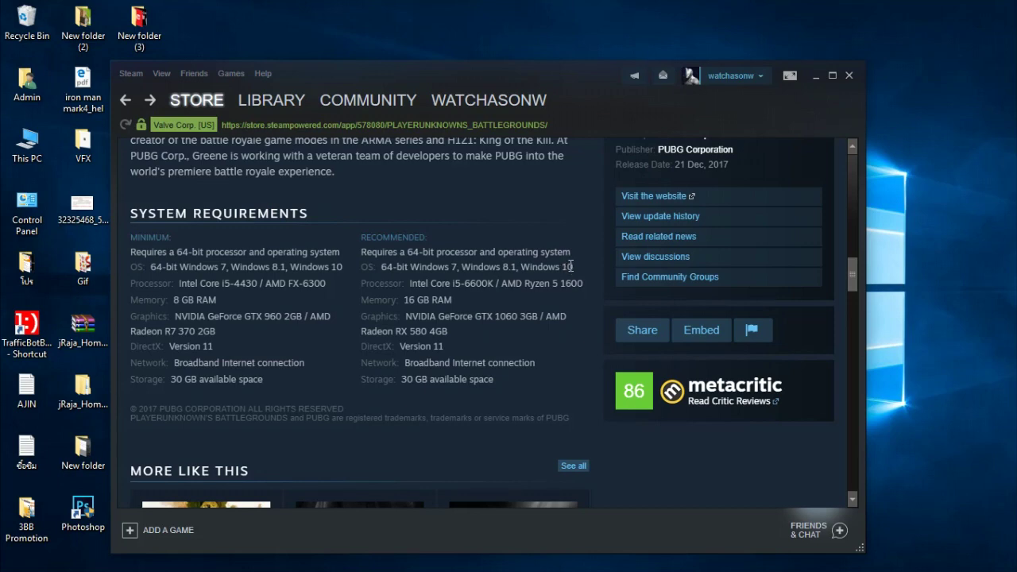
scroll(569, 268, up, 2)
scroll(570, 266, down, 1)
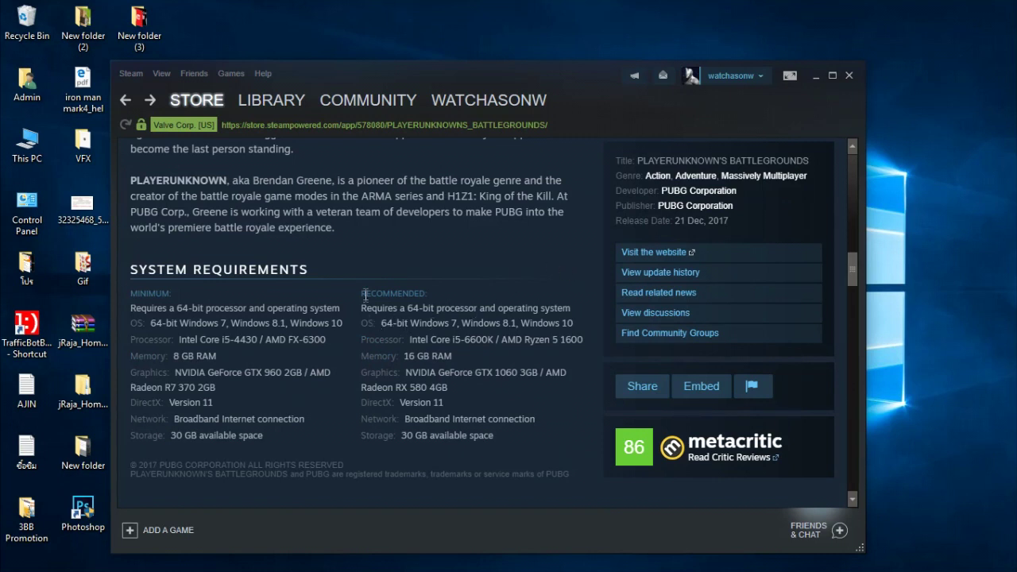
Highlight the whole recommended requirements block from its heading to the storage line, and clear the selection.
drag(366, 290, 497, 432)
drag(364, 293, 390, 307)
drag(438, 334, 521, 429)
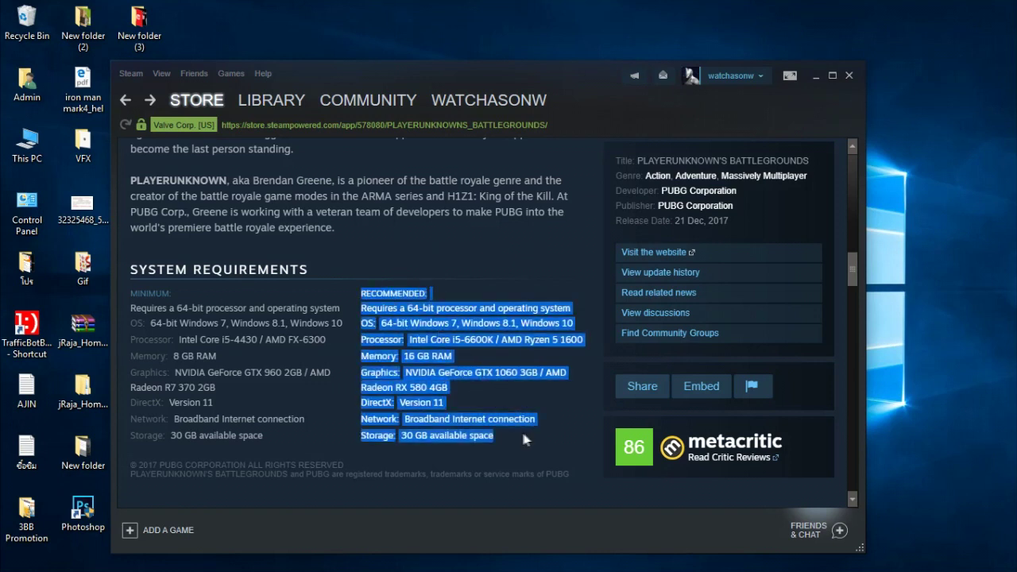
click(464, 355)
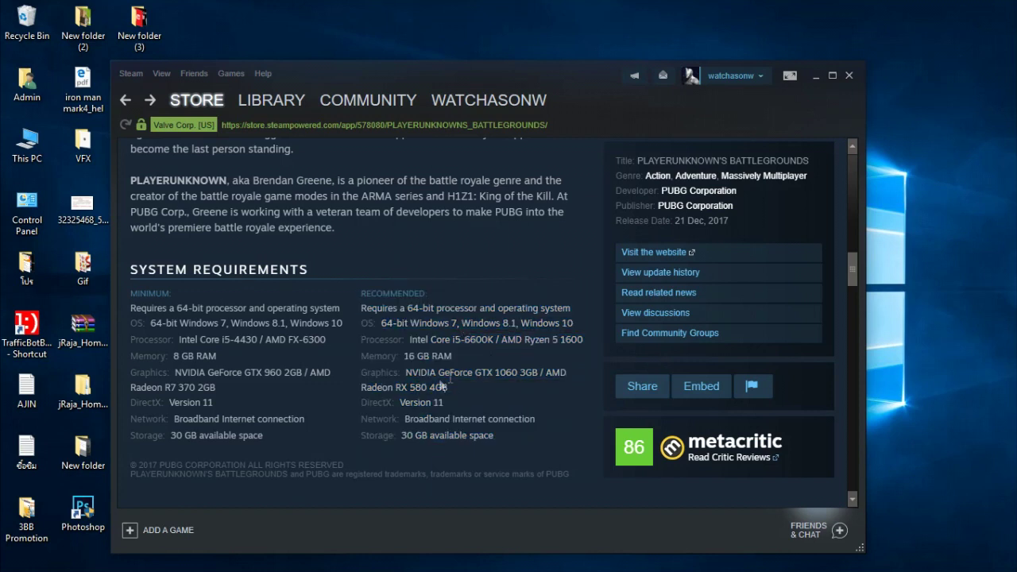
Highlight the graphics, network and storage entries one by one in the recommended requirements, clearing the selection at the end.
drag(445, 371, 533, 373)
click(511, 386)
click(521, 381)
drag(405, 419, 503, 421)
click(412, 439)
drag(402, 436, 454, 437)
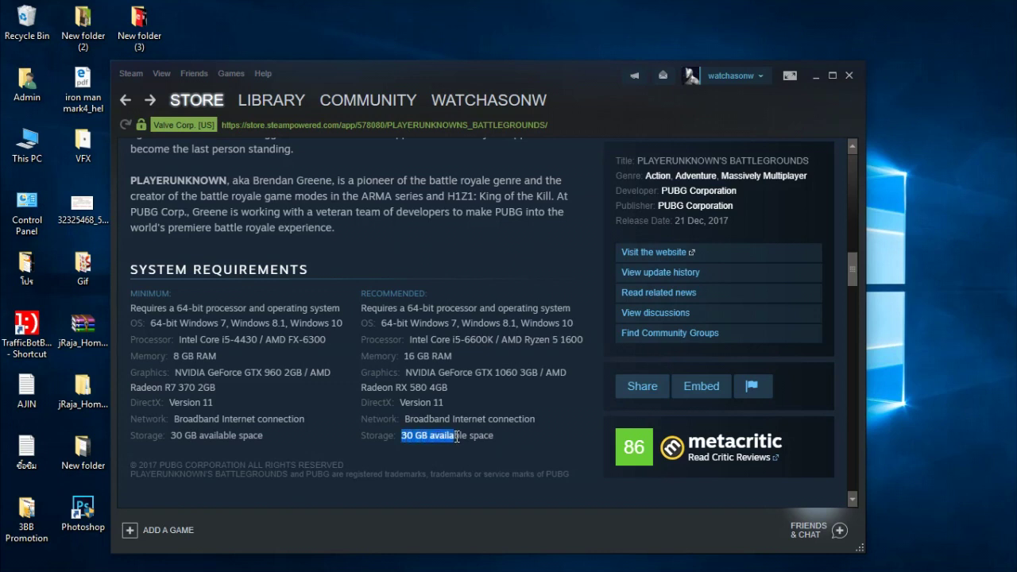
click(514, 437)
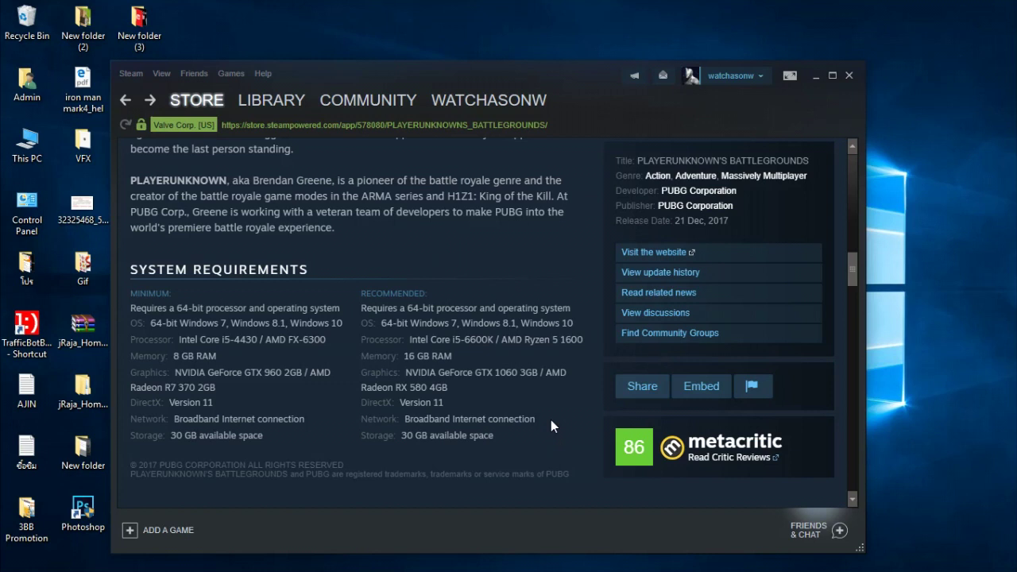